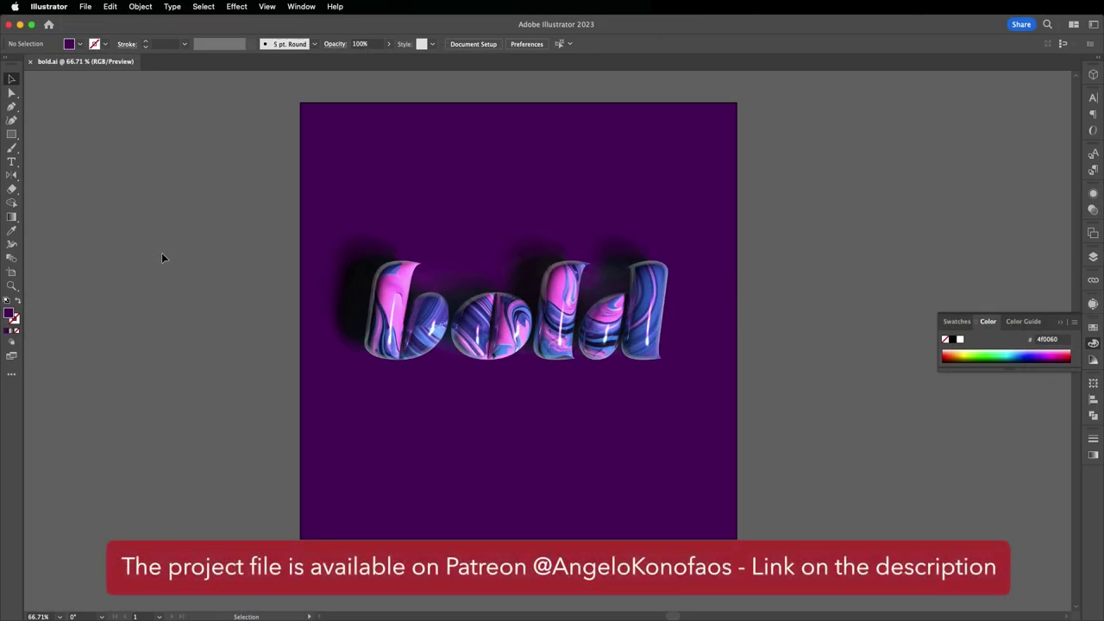
# Create a new 1000 × 1000 px document
pyautogui.click(85, 6)
pyautogui.click(89, 23)
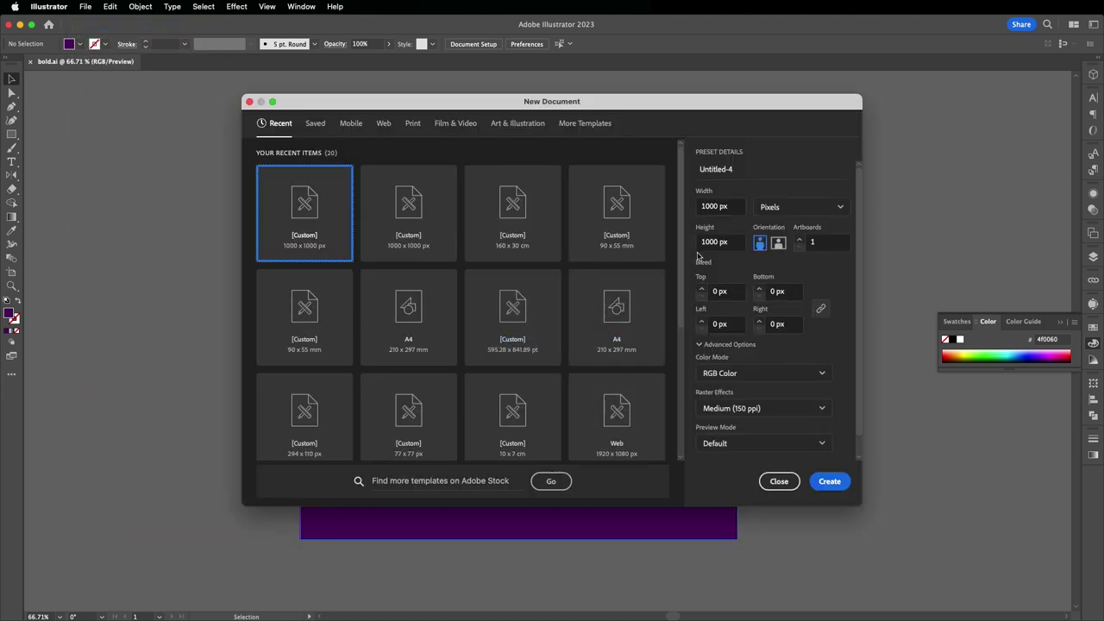
pyautogui.click(833, 482)
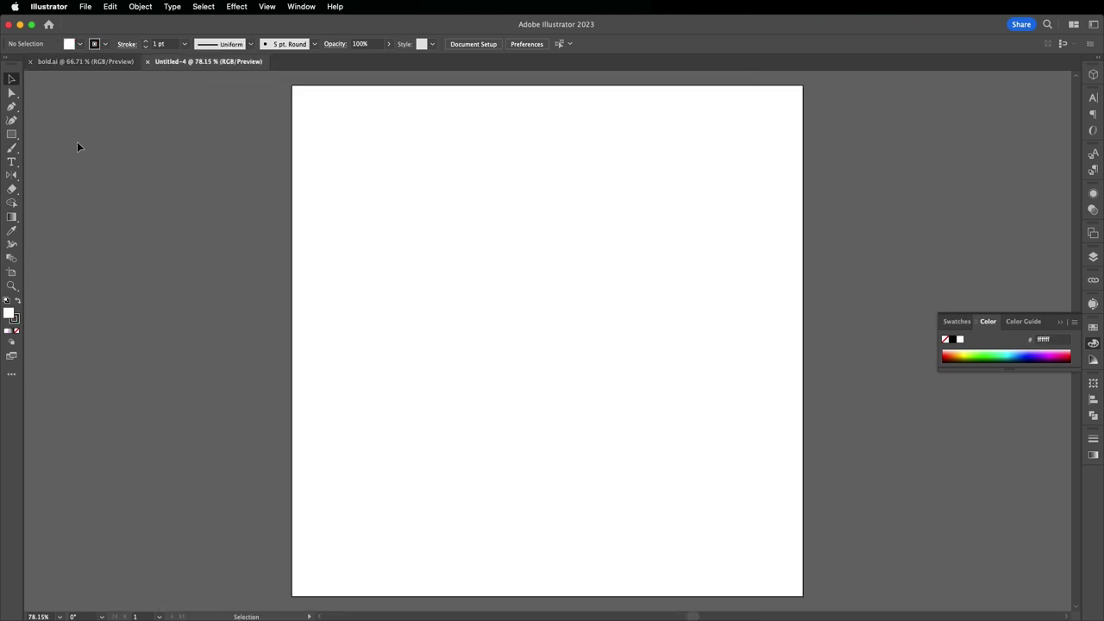
# Type the word 'bold' on the artboard
pyautogui.press('t')
pyautogui.click(500, 270)
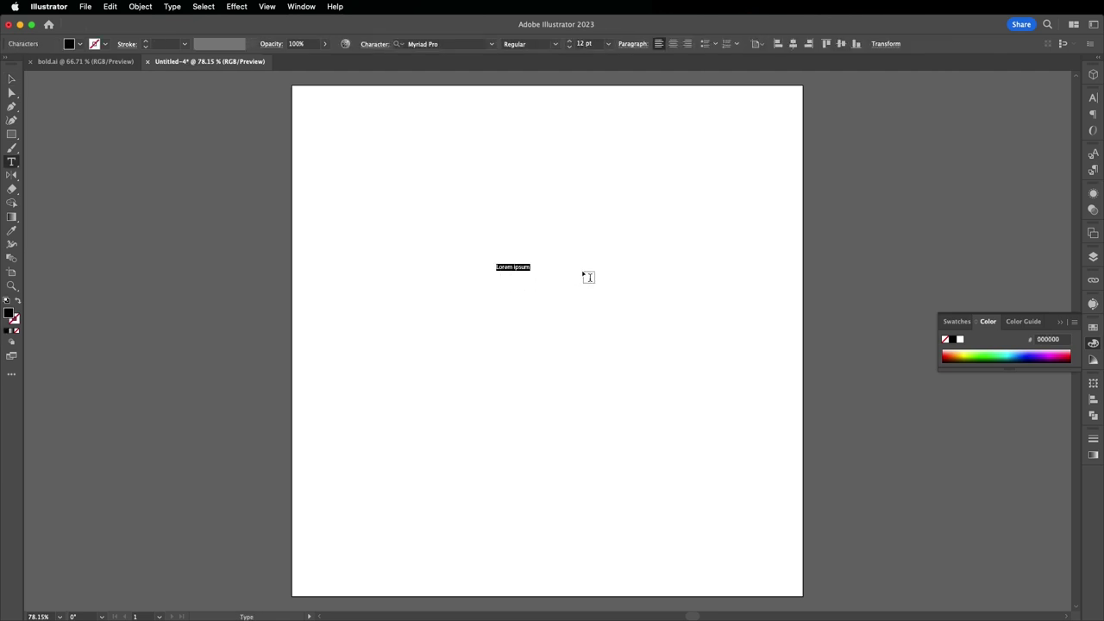
pyautogui.write('bold')
pyautogui.press('super+a')
# Scale the 'bold' text up to about 233.5 pt near the artboard centre
pyautogui.click(11, 79)
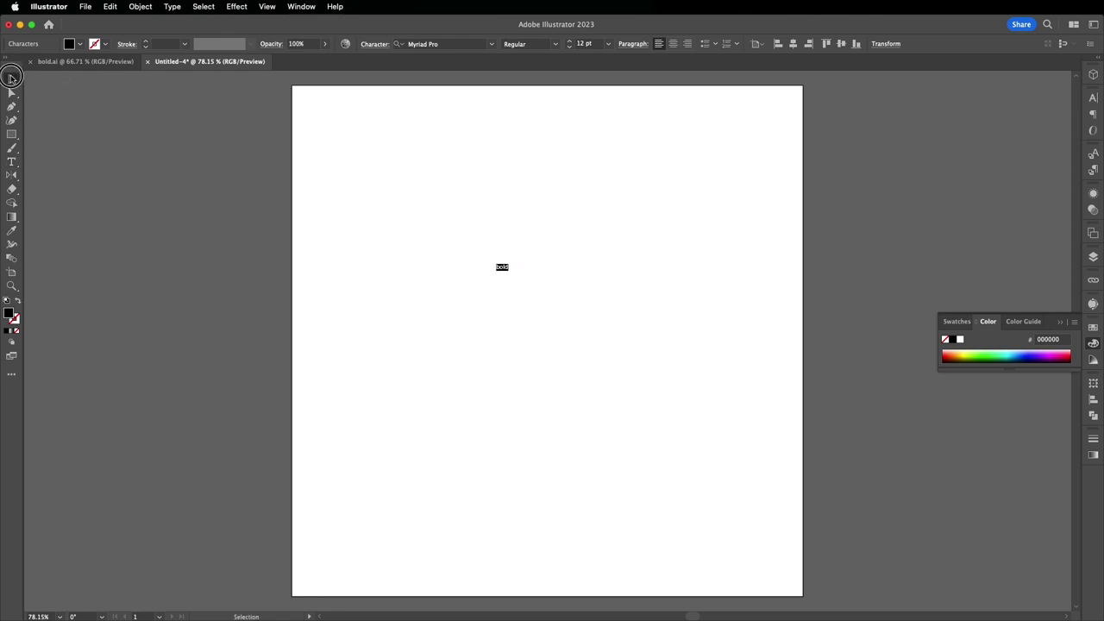
pyautogui.click(507, 272)
pyautogui.moveTo(507, 272); pyautogui.dragTo(707, 350)
pyautogui.moveTo(590, 343); pyautogui.dragTo(661, 394)
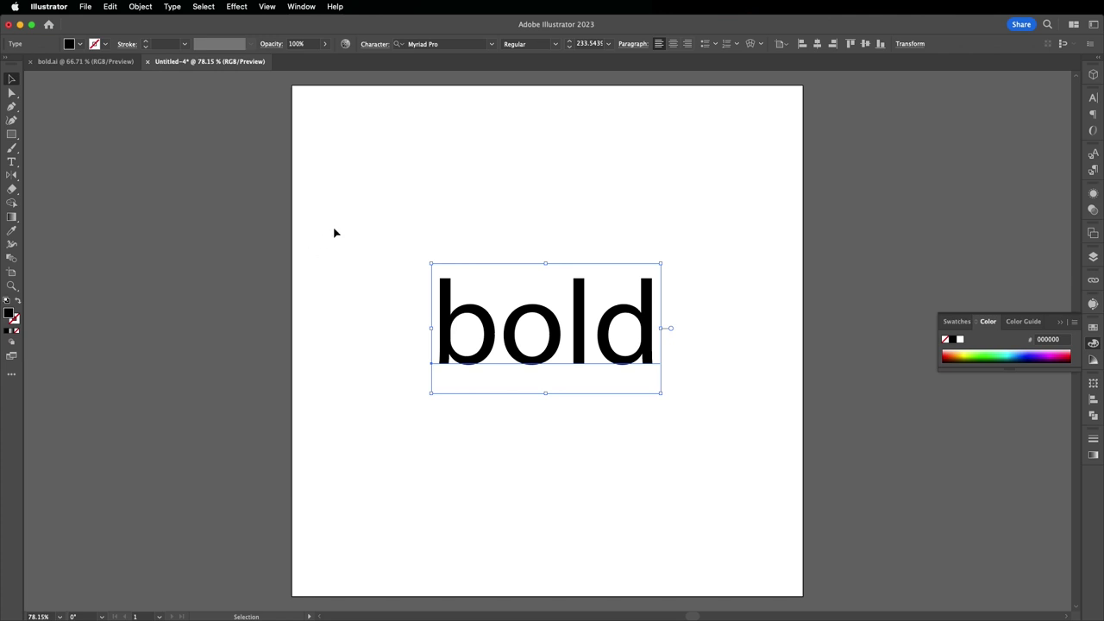
pyautogui.click(455, 43)
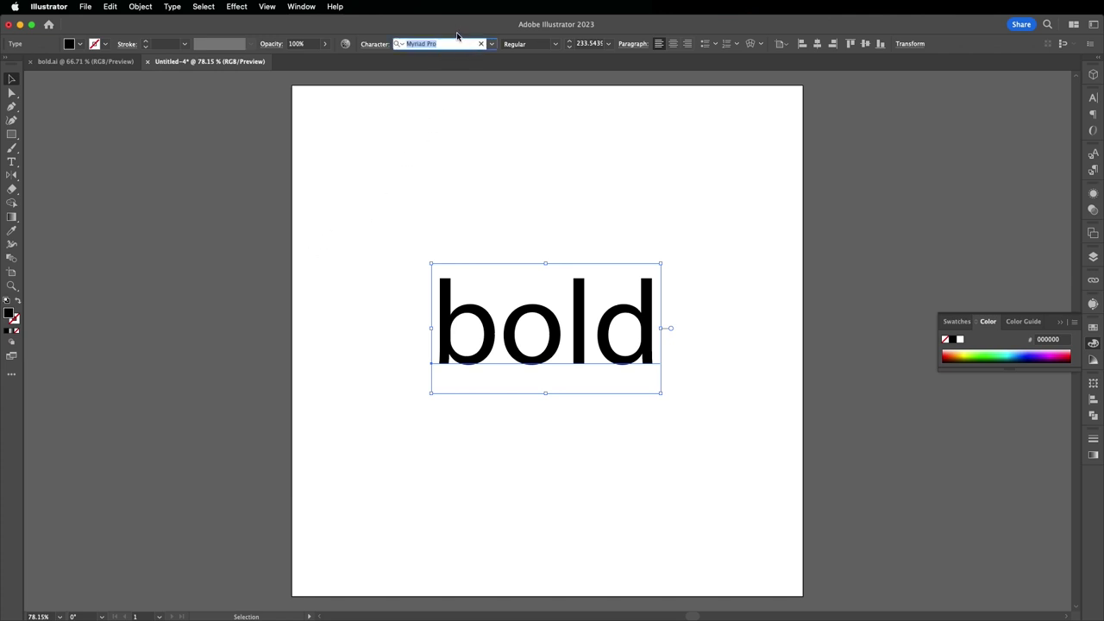
# Search the fonts for 'marsh' and apply Marshmallow Fluff to 'bold'
pyautogui.write('marsh')
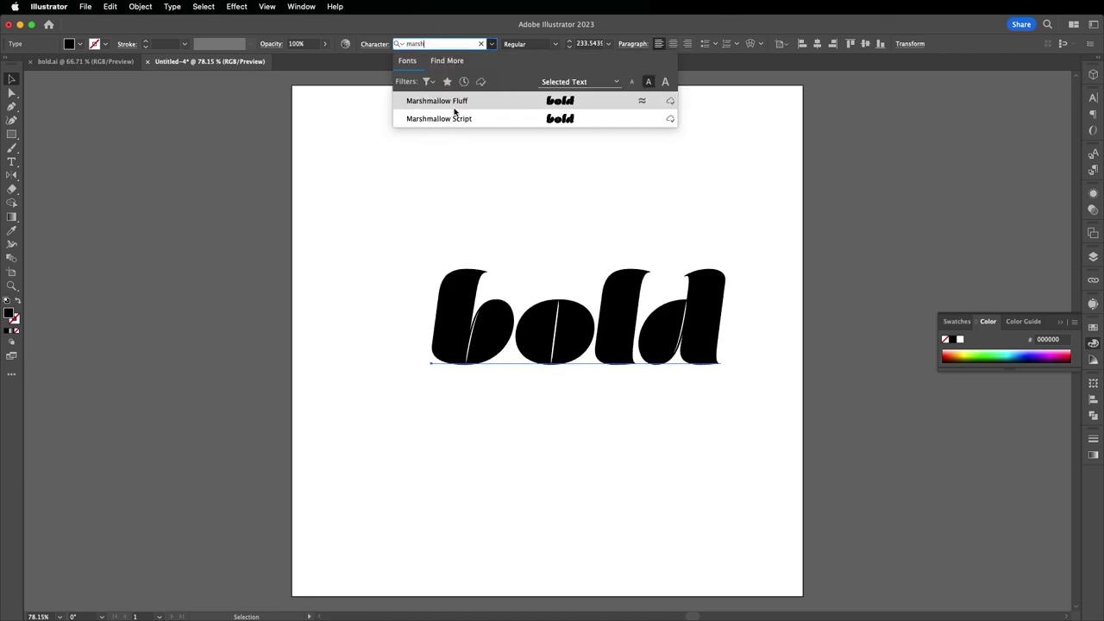
pyautogui.click(459, 102)
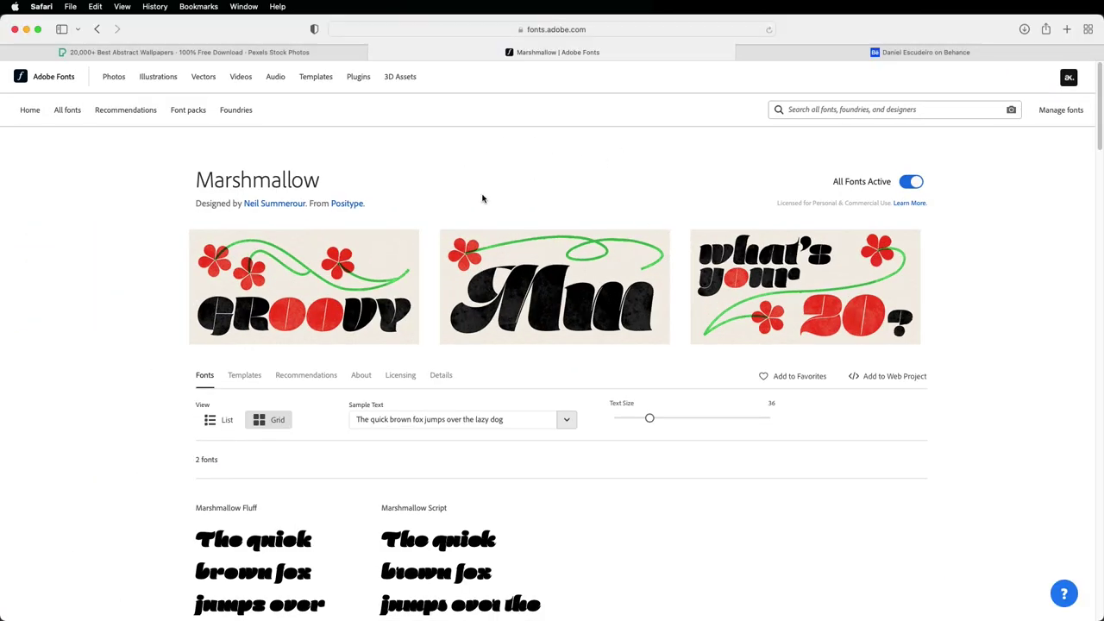
pyautogui.scroll(-5, 482, 198)
pyautogui.scroll(5, 517, 215)
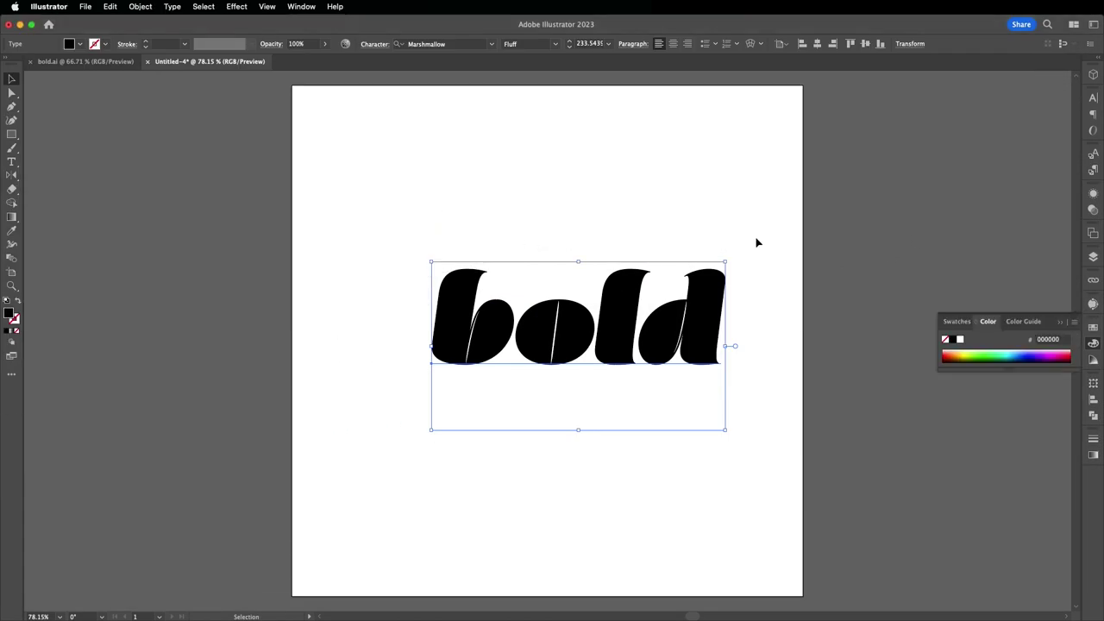
# Nudge 'bold' down-left, fill it cyan #51d7e5, and show the 3D and Materials panel
pyautogui.moveTo(619, 331); pyautogui.dragTo(604, 357)
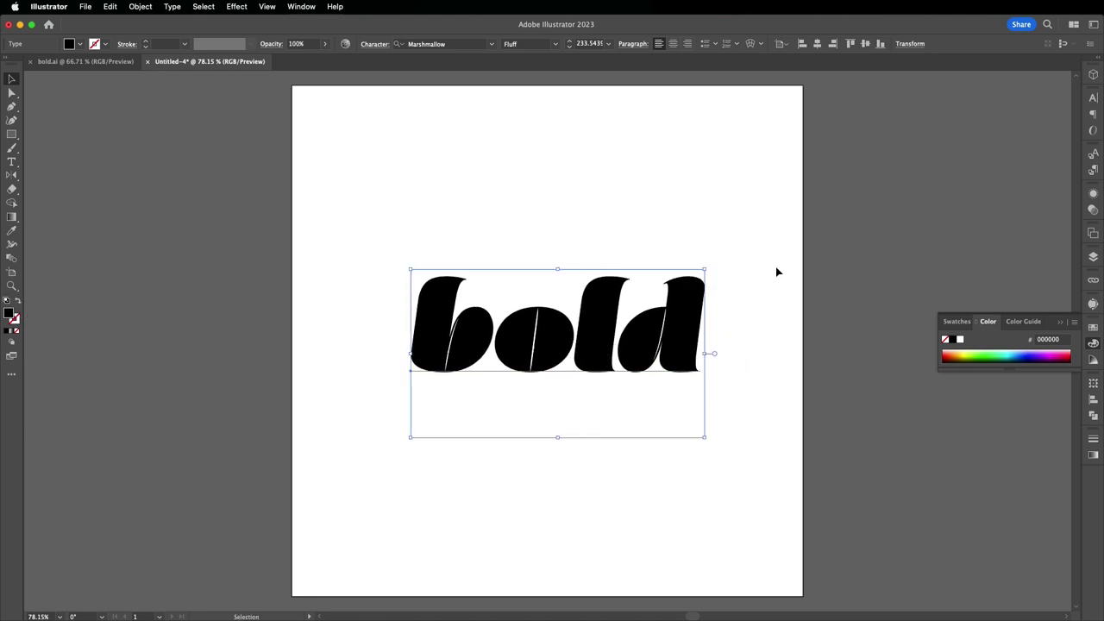
pyautogui.doubleClick(11, 314)
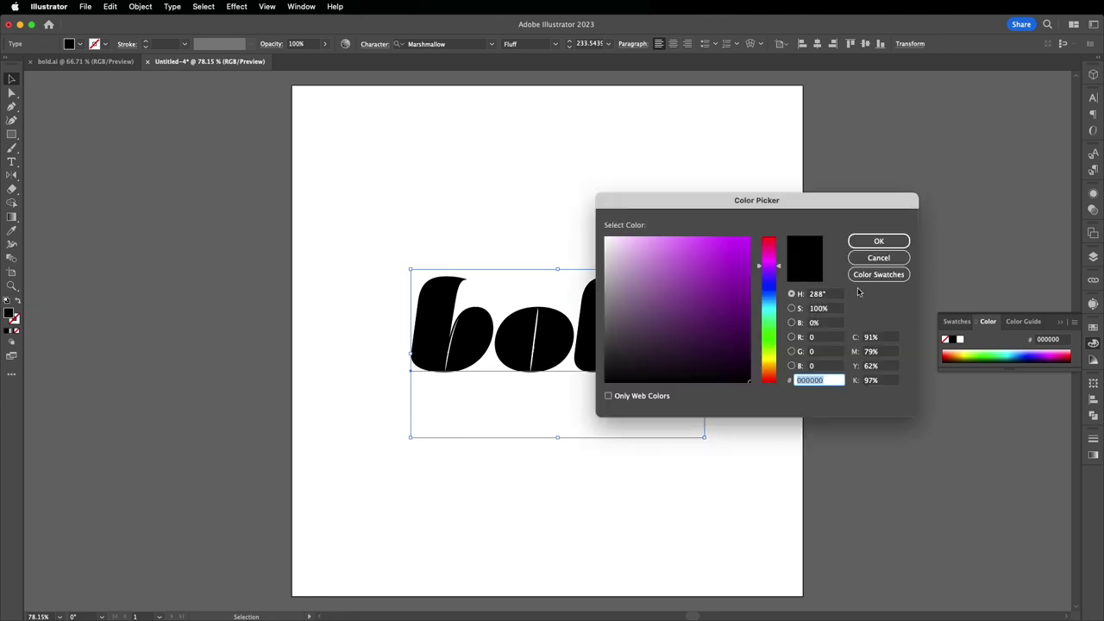
pyautogui.click(688, 257)
pyautogui.moveTo(688, 257)
pyautogui.mouseDown()
pyautogui.moveTo(695, 240)
pyautogui.moveTo(698, 251)
pyautogui.mouseUp()
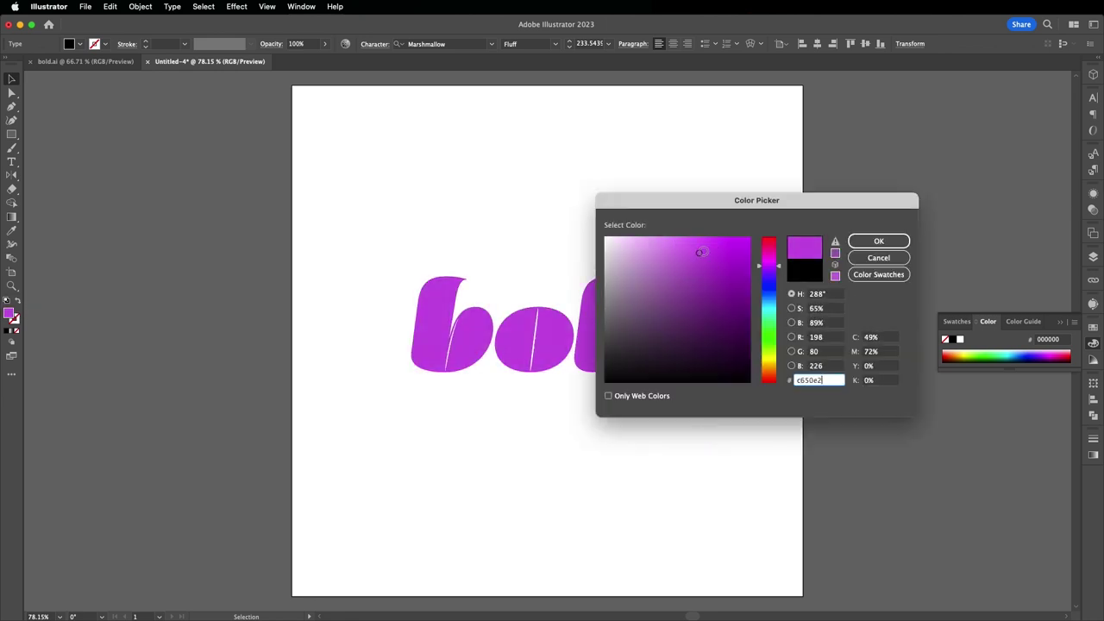
pyautogui.click(770, 276)
pyautogui.moveTo(771, 276); pyautogui.dragTo(767, 306)
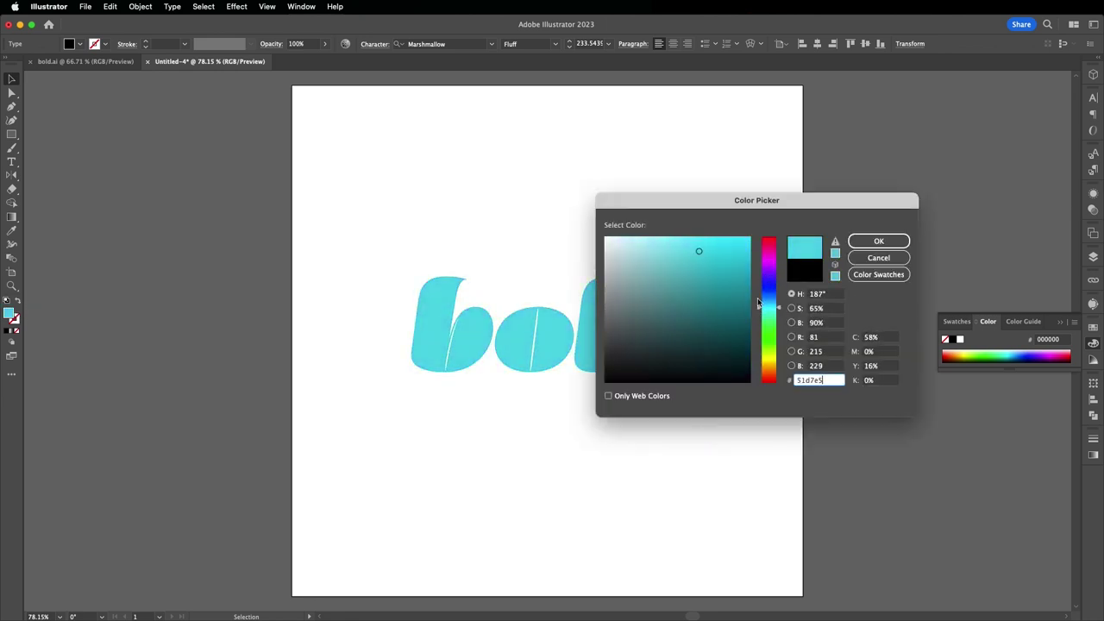
pyautogui.click(878, 240)
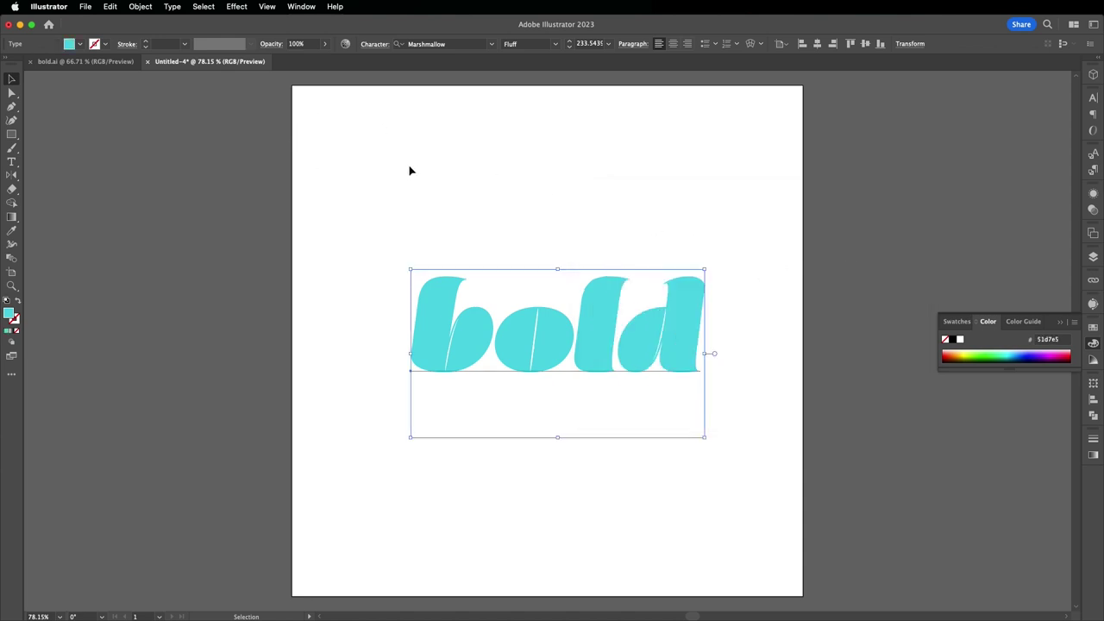
pyautogui.click(1093, 74)
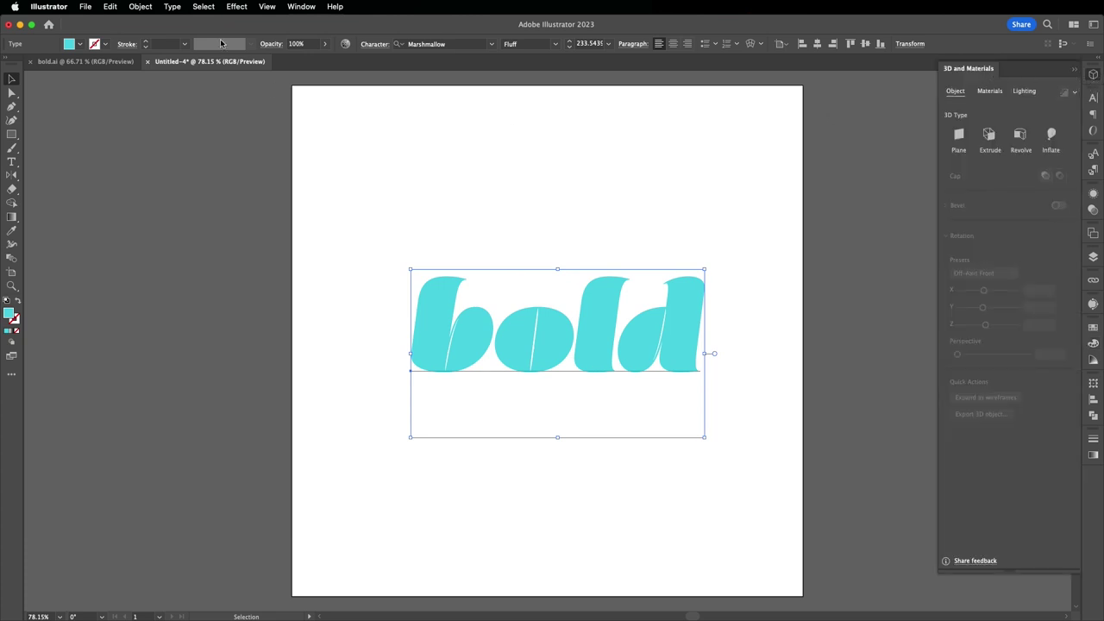
# Apply the 3D Inflate effect with 0 cm depth, inflating both sides
pyautogui.click(236, 6)
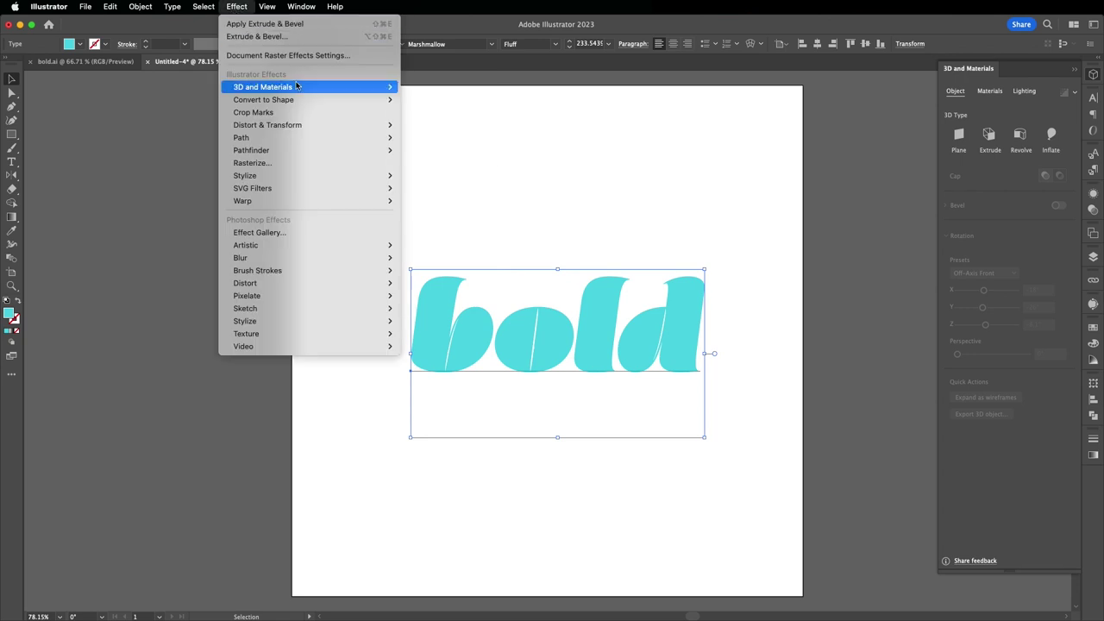
pyautogui.moveTo(297, 87)
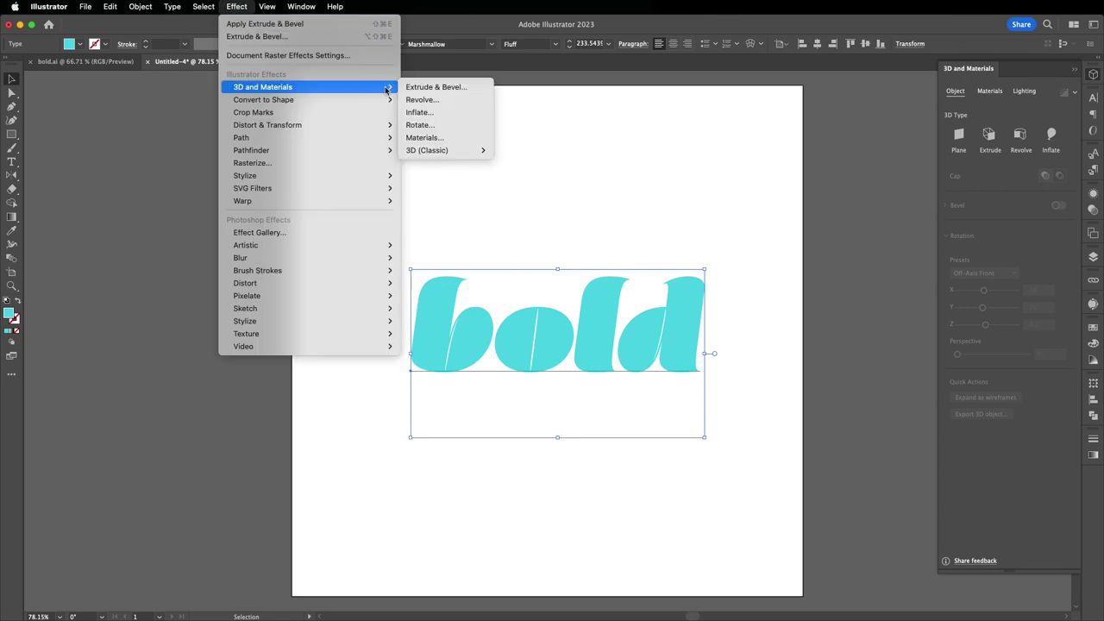
pyautogui.click(445, 116)
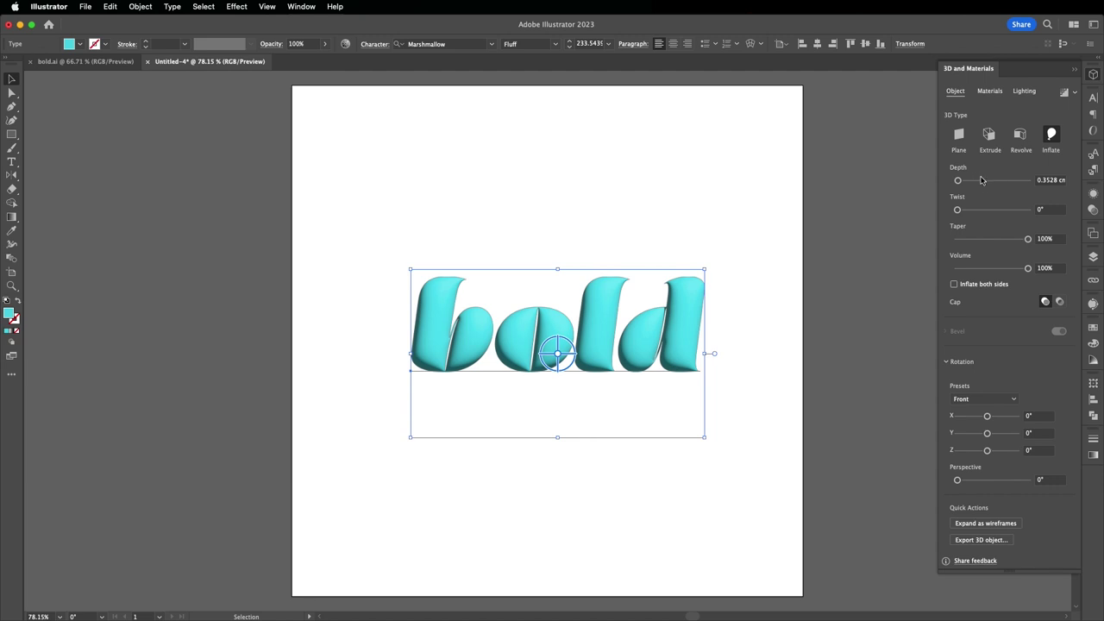
pyautogui.moveTo(958, 181); pyautogui.dragTo(952, 181)
pyautogui.click(957, 290)
# Set material roughness to 0 and metallic to about 0.21, then show Lighting
pyautogui.click(989, 90)
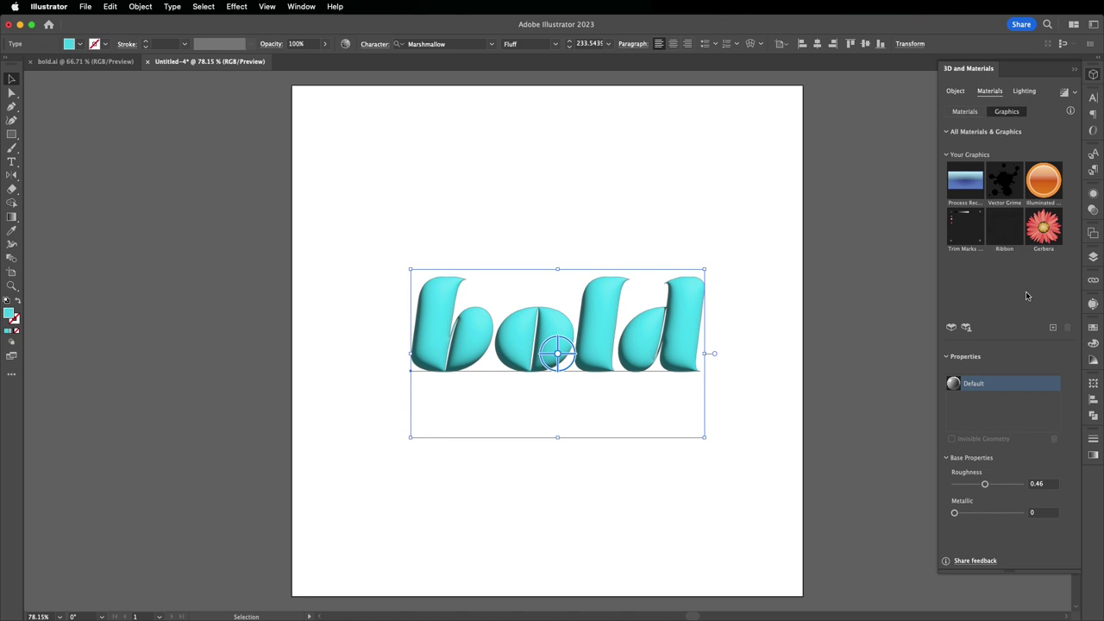
pyautogui.moveTo(985, 484); pyautogui.dragTo(954, 484)
pyautogui.click(984, 514)
pyautogui.moveTo(983, 514); pyautogui.dragTo(968, 521)
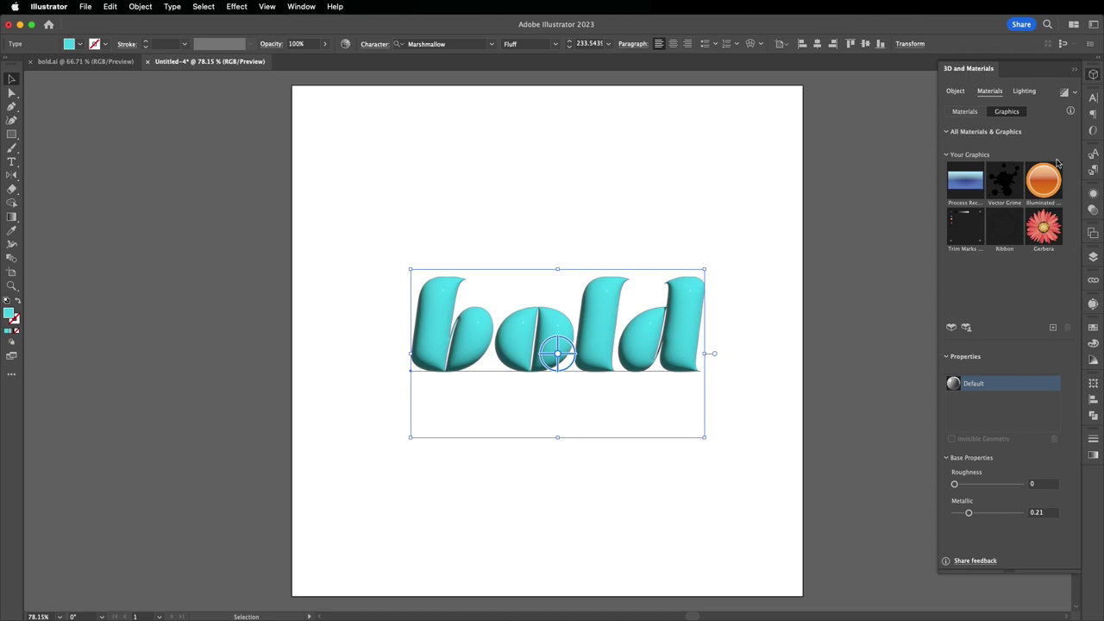
pyautogui.click(1025, 92)
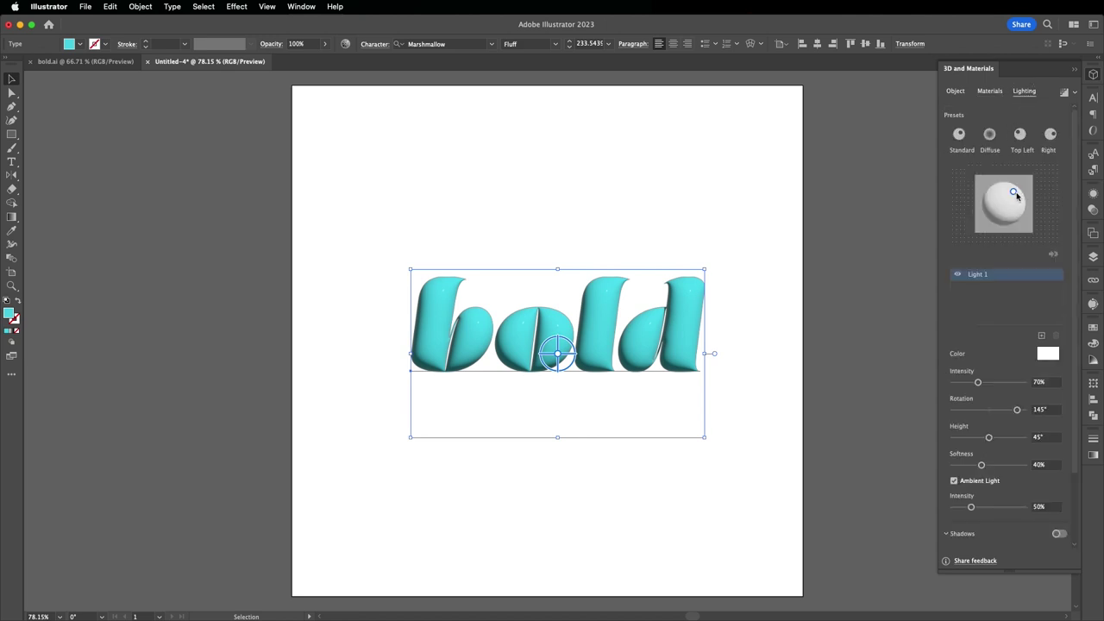
# Set Light 1 to 85% intensity, 54° rotation, 53° height, 65% softness, with ambient light off
pyautogui.moveTo(1015, 195); pyautogui.dragTo(1018, 222)
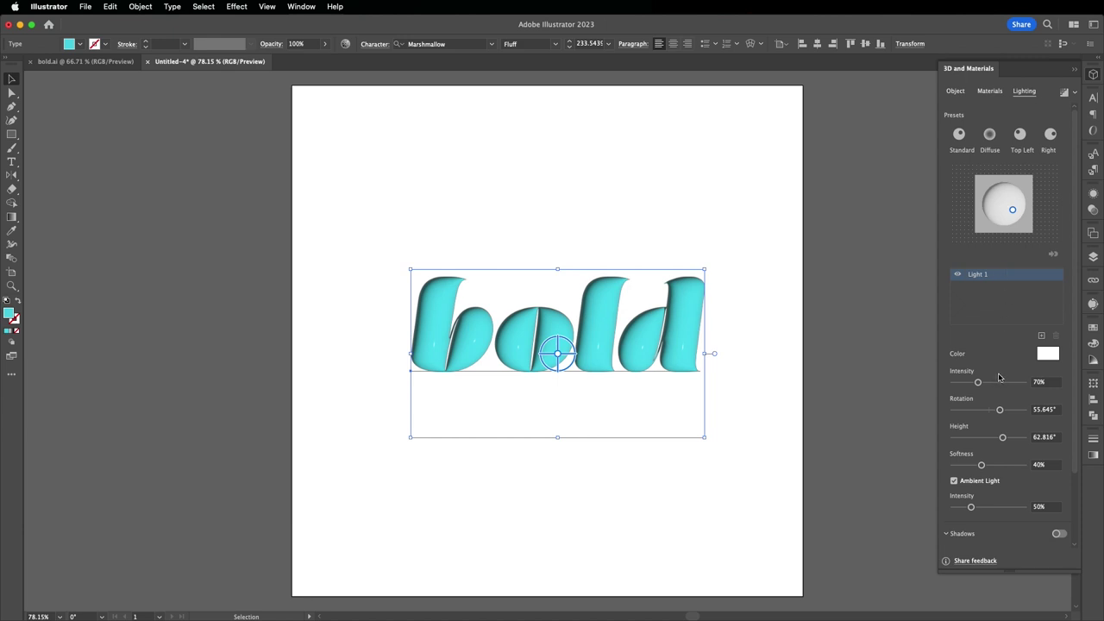
pyautogui.moveTo(978, 382); pyautogui.dragTo(983, 382)
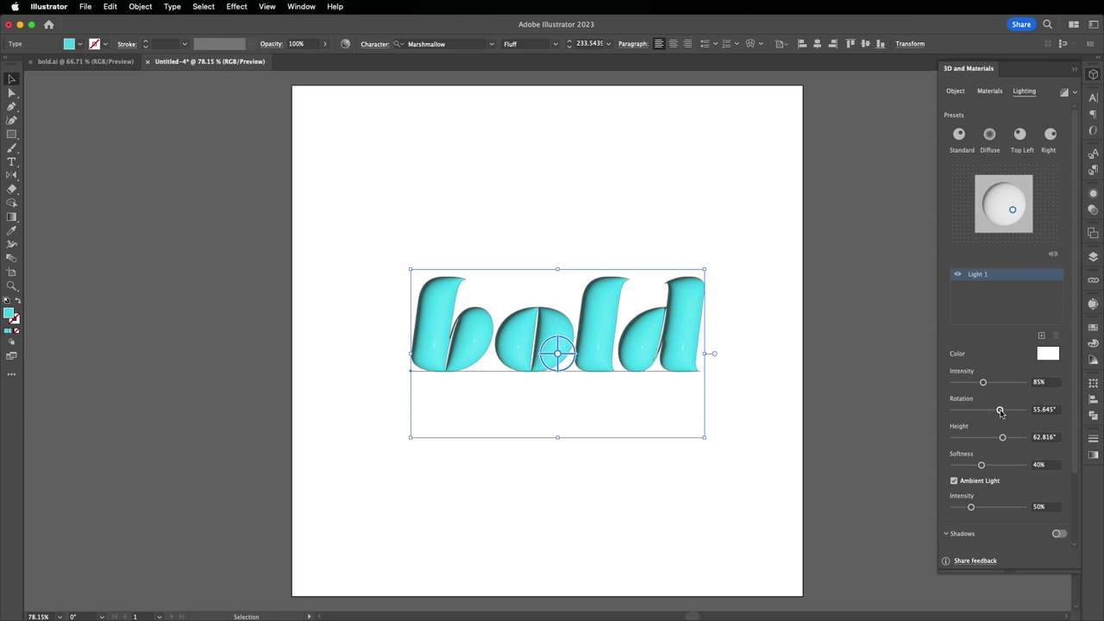
pyautogui.moveTo(1000, 412); pyautogui.dragTo(994, 411)
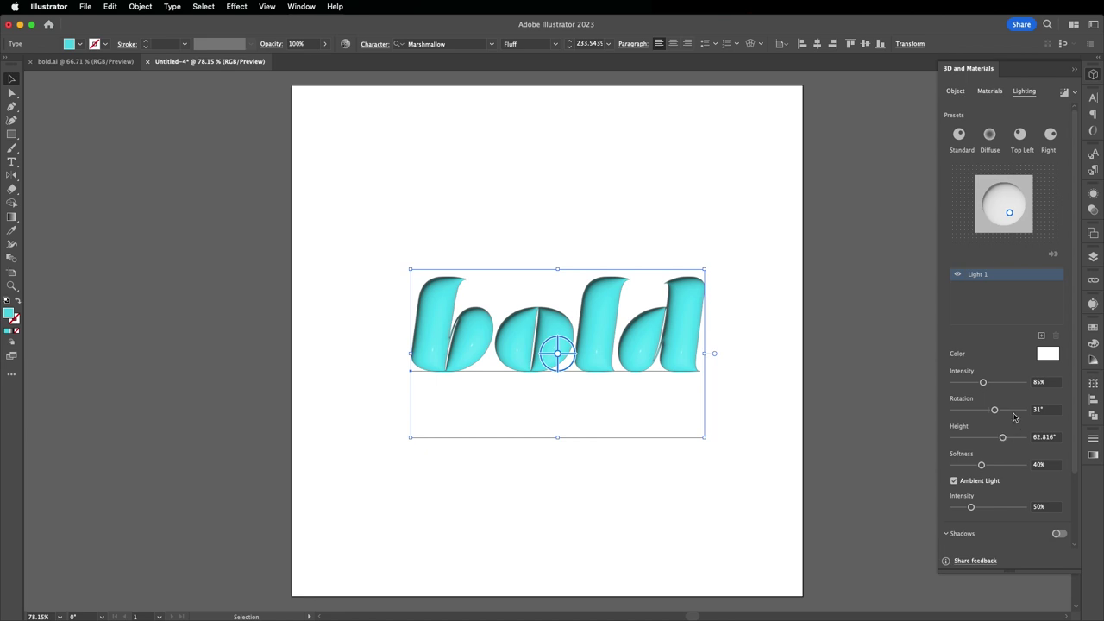
pyautogui.moveTo(996, 410); pyautogui.dragTo(1001, 466)
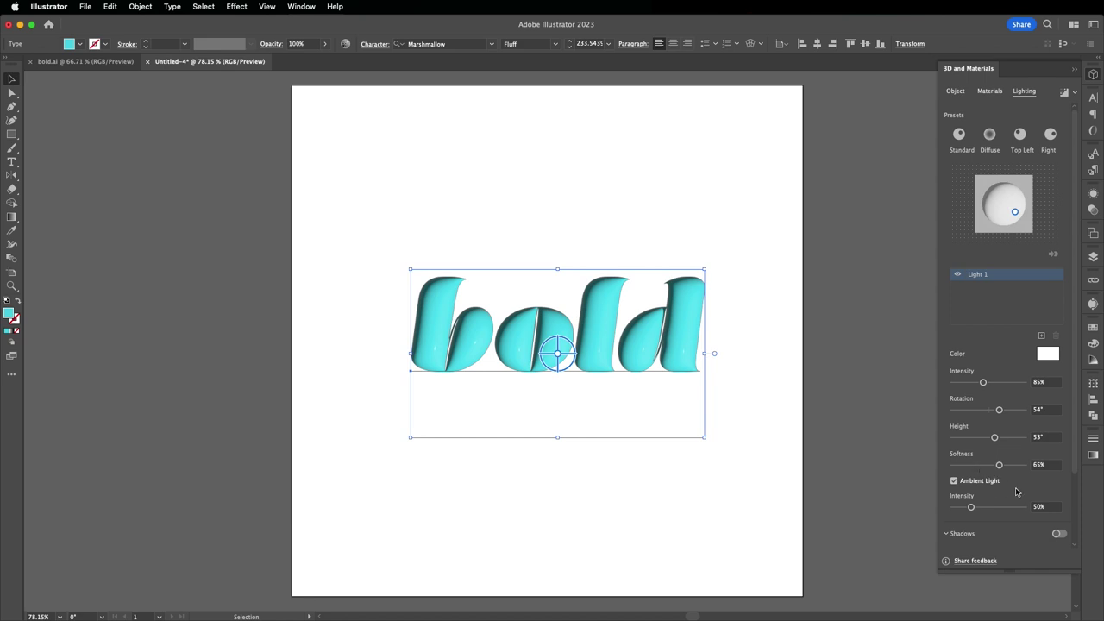
pyautogui.click(954, 481)
pyautogui.click(954, 482)
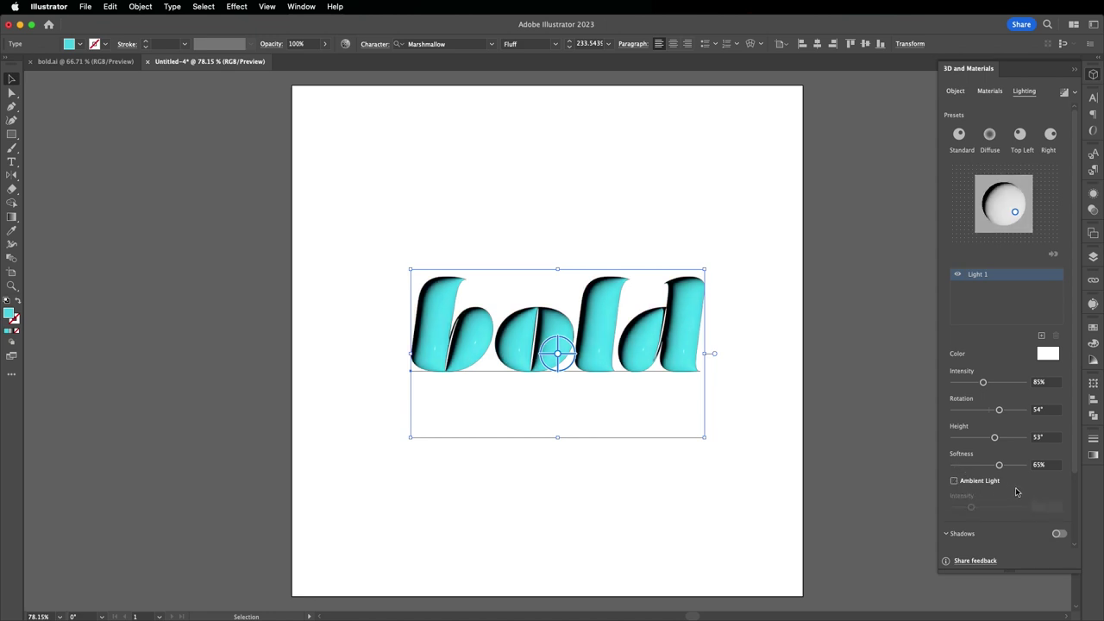
# Turn on shadows behind the object with shadow bounds at 93%
pyautogui.click(1059, 534)
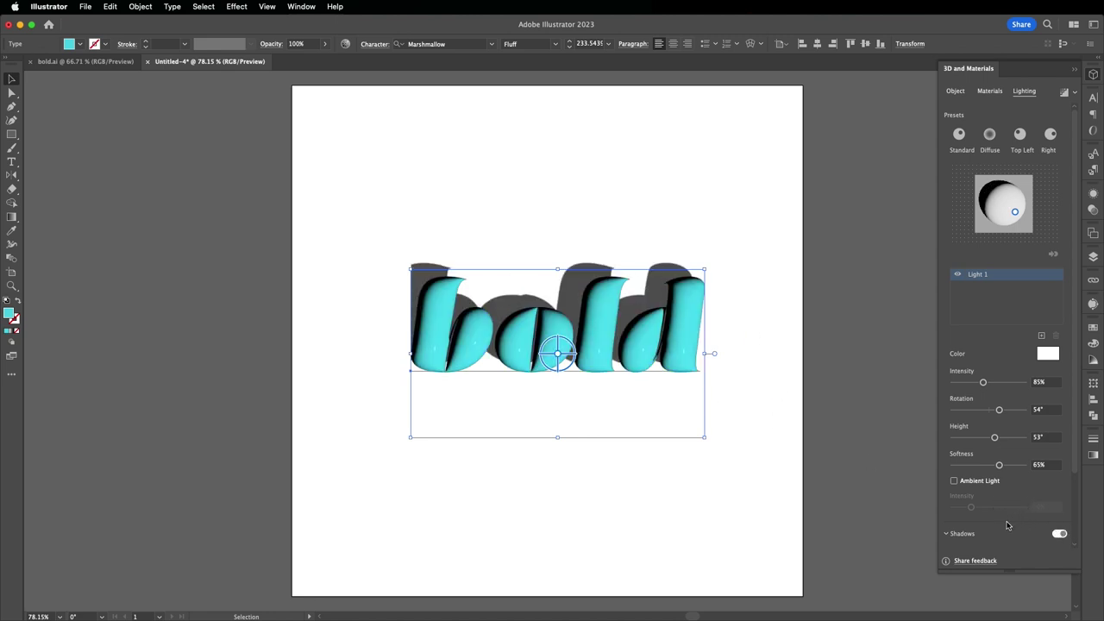
pyautogui.scroll(-3, 992, 536)
pyautogui.moveTo(985, 539); pyautogui.dragTo(968, 540)
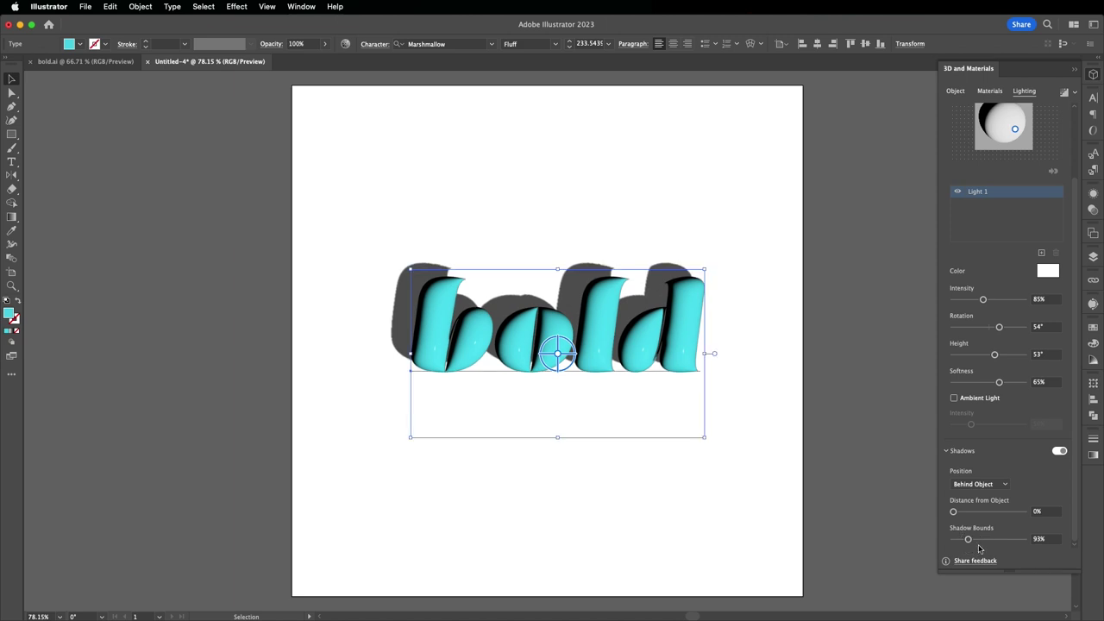
# Add a second magenta light at about 33° rotation and 51° height, then deselect
pyautogui.click(1041, 255)
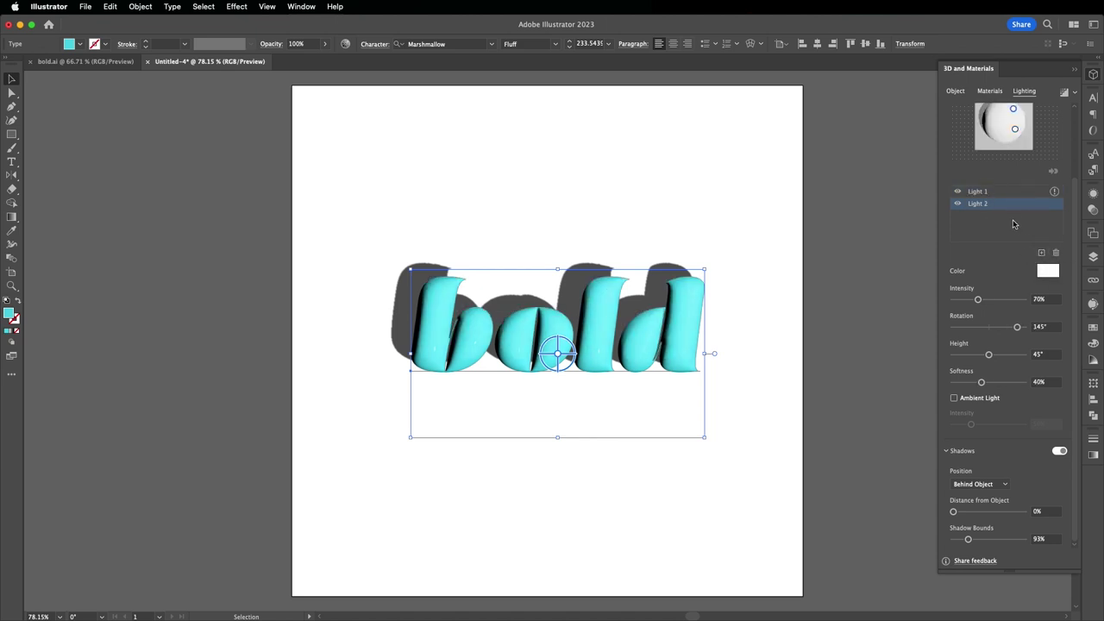
pyautogui.click(1049, 273)
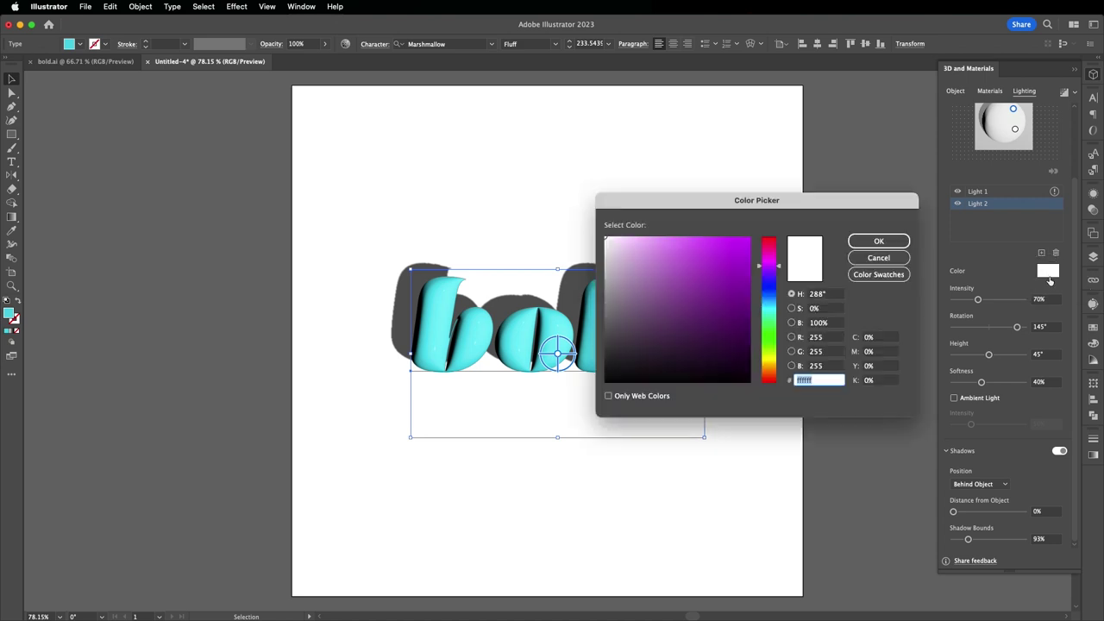
pyautogui.click(768, 263)
pyautogui.moveTo(737, 260); pyautogui.dragTo(759, 254)
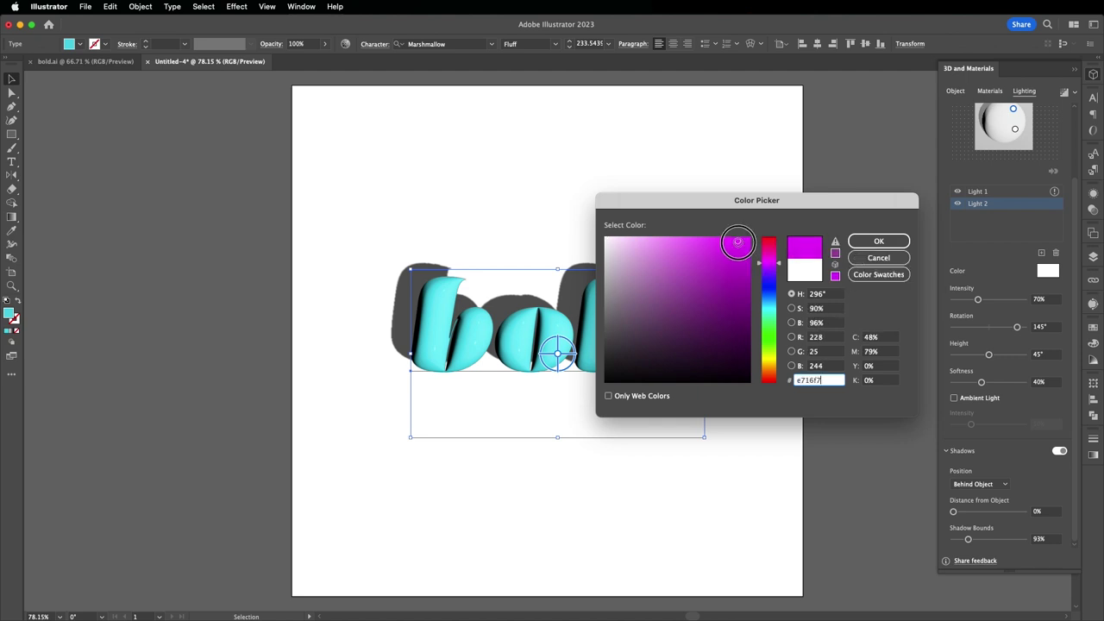
pyautogui.click(878, 241)
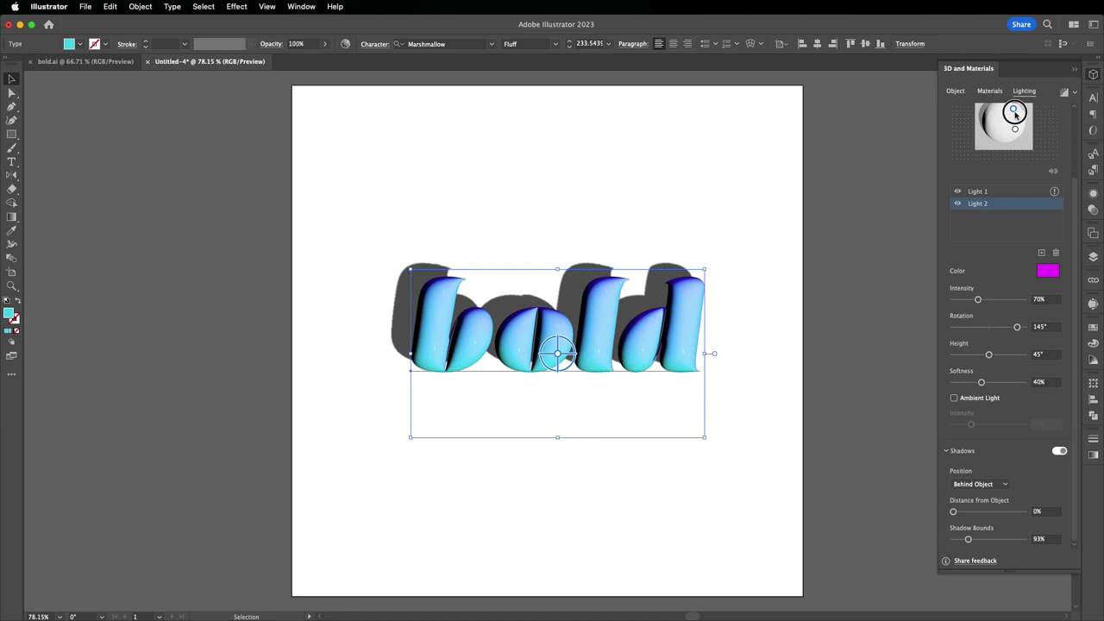
pyautogui.moveTo(1014, 110); pyautogui.dragTo(1013, 130)
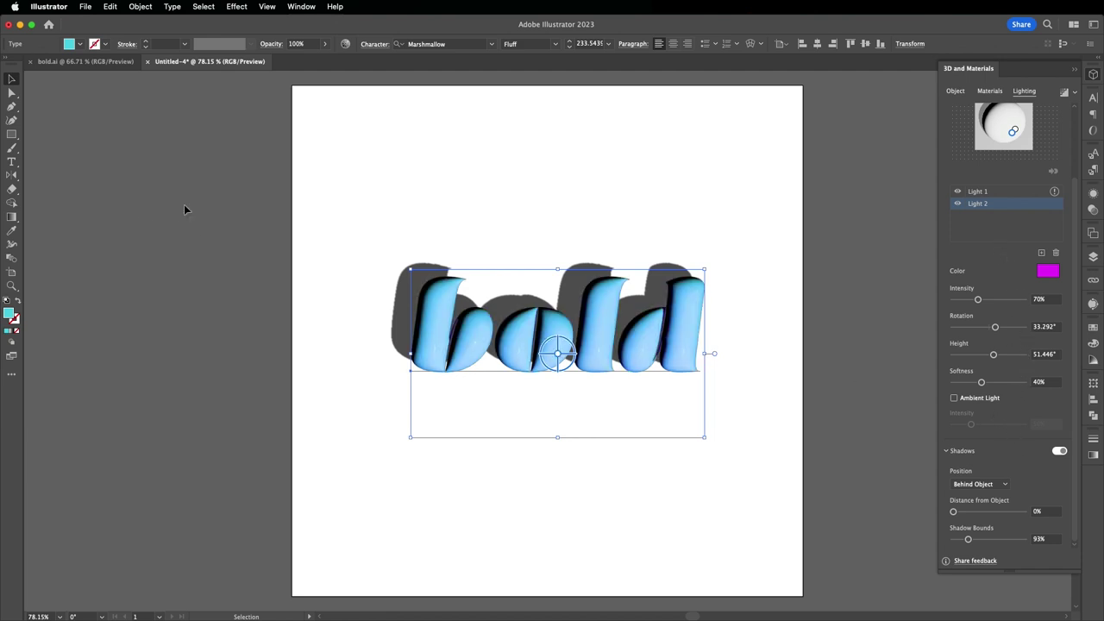
pyautogui.click(179, 159)
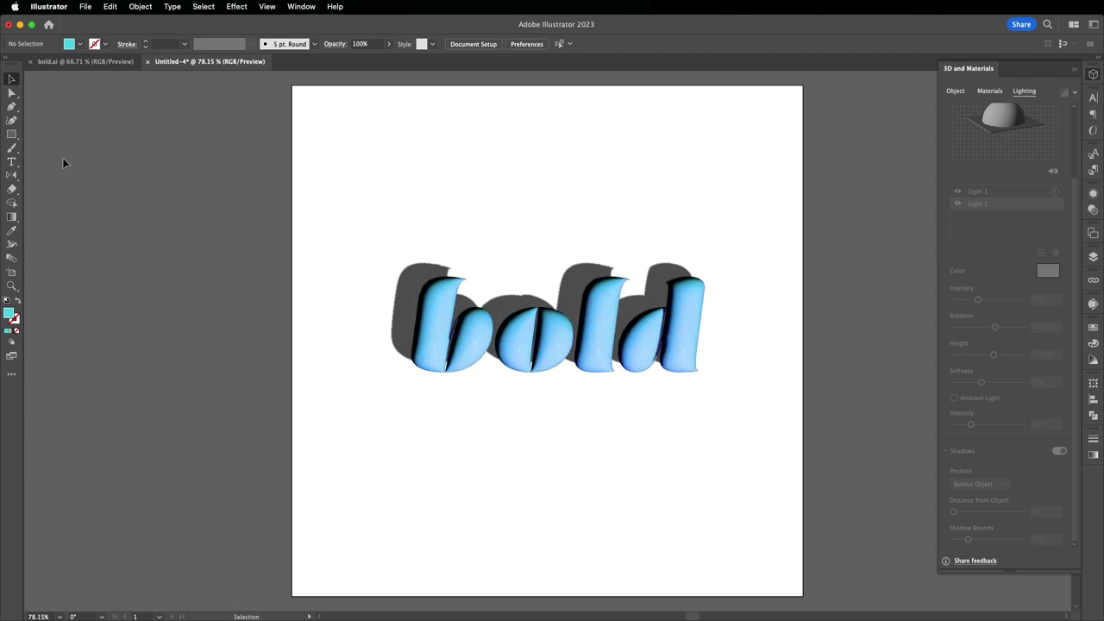
# Draw a 1000 × 1000 px rectangle behind 'bold' and fill it #530089
pyautogui.click(12, 133)
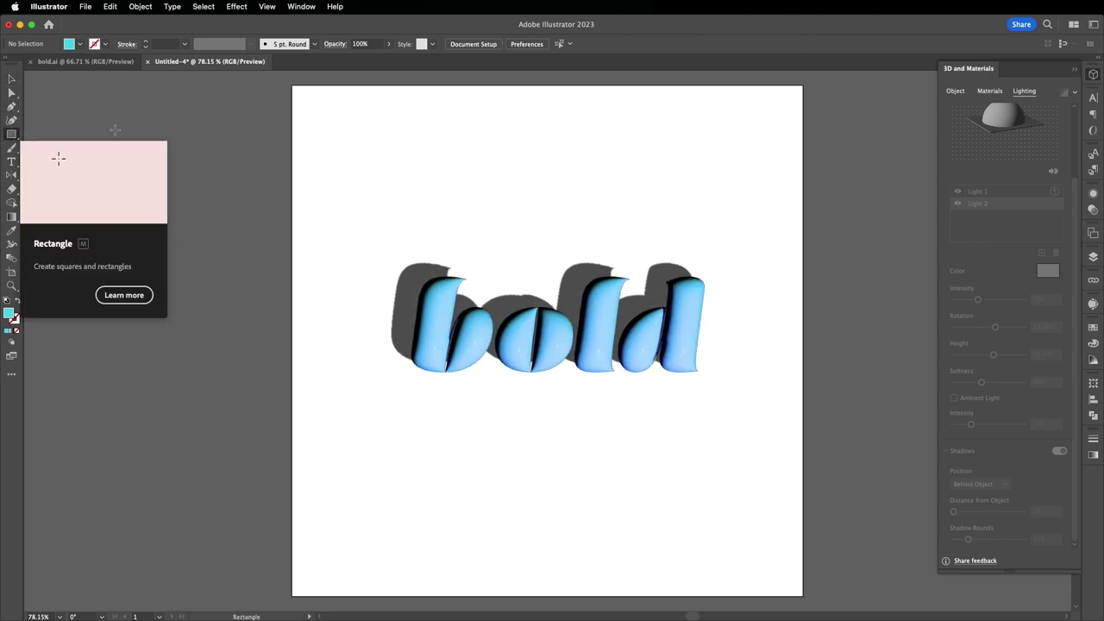
pyautogui.moveTo(290, 85); pyautogui.dragTo(802, 596)
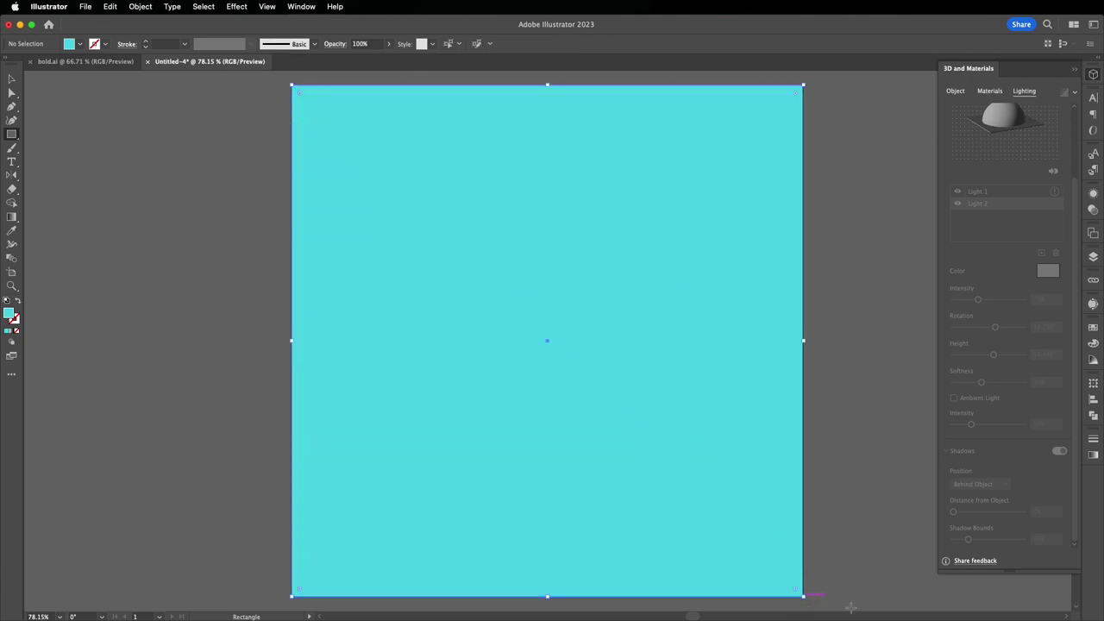
pyautogui.press('super+shift+bracketleft')
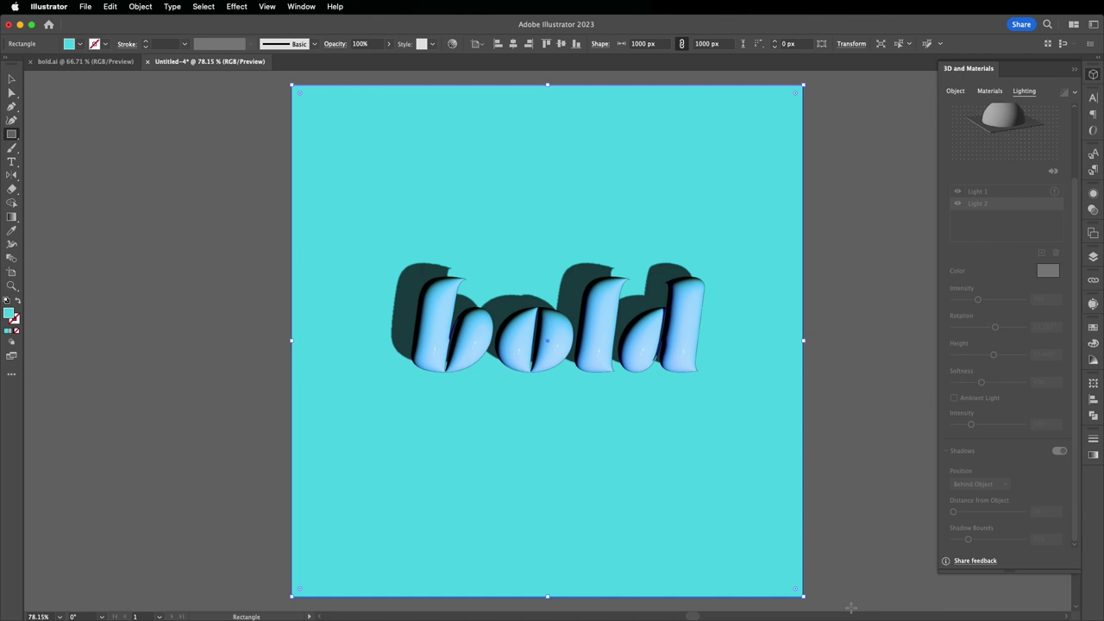
pyautogui.doubleClick(8, 316)
pyautogui.moveTo(770, 271); pyautogui.dragTo(752, 304)
pyautogui.click(731, 291)
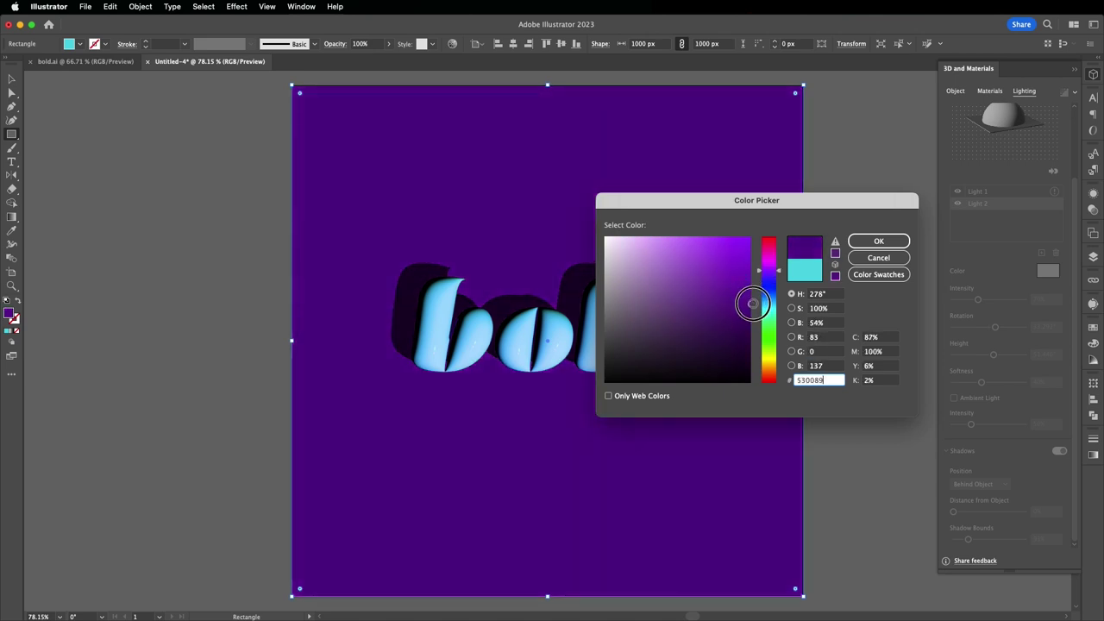
pyautogui.click(878, 240)
# Ray-trace render the 3D 'bold' text, then deselect and zoom in on the result
pyautogui.press('v')
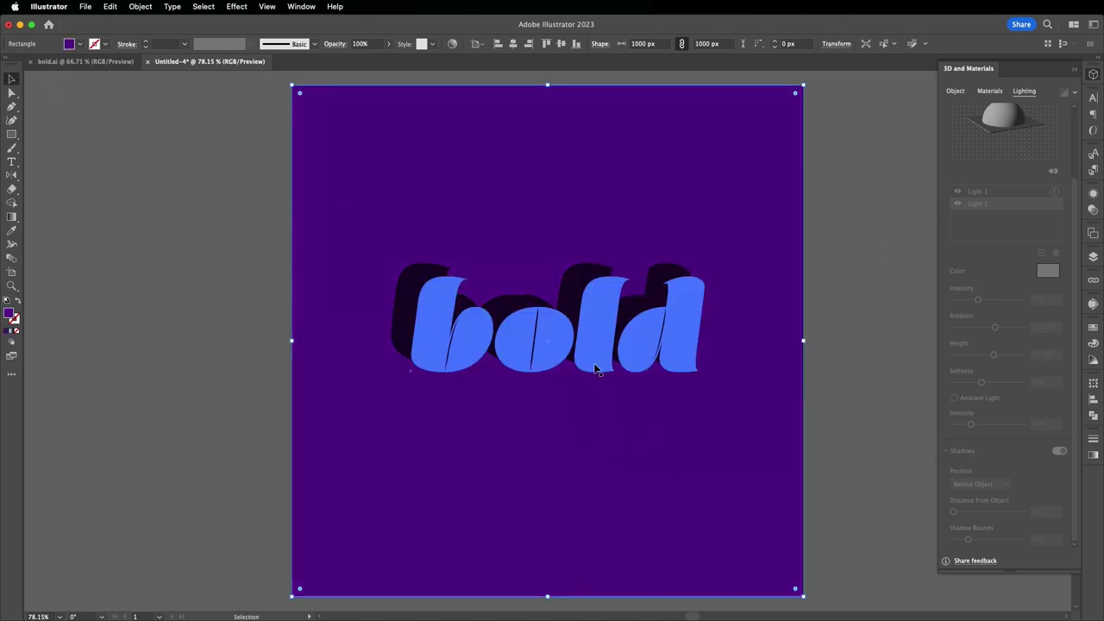
pyautogui.click(603, 348)
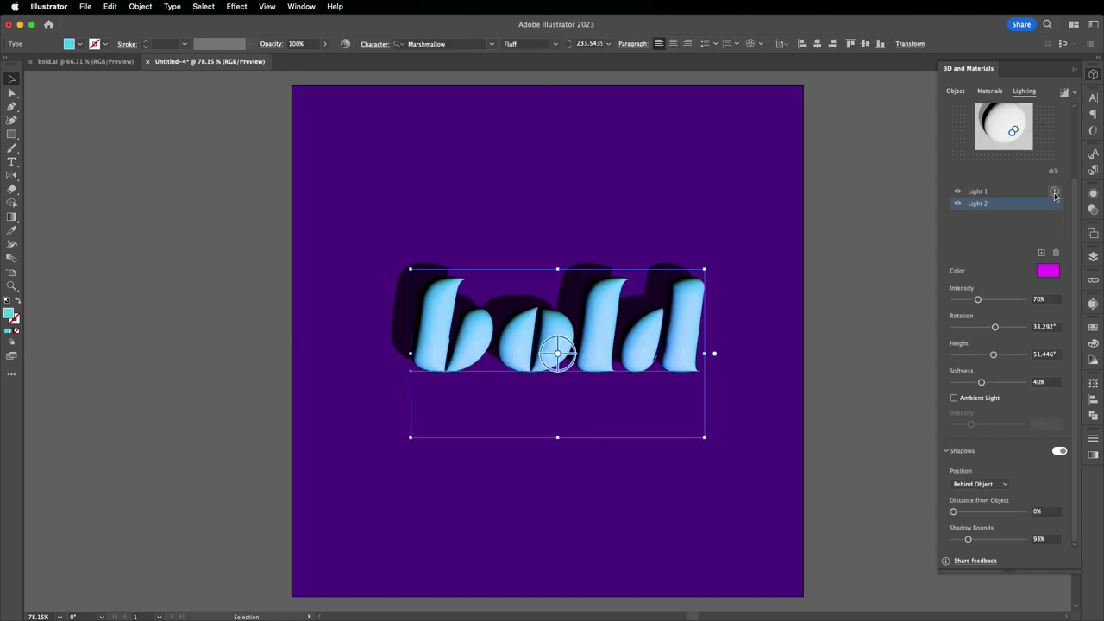
pyautogui.moveTo(1056, 194)
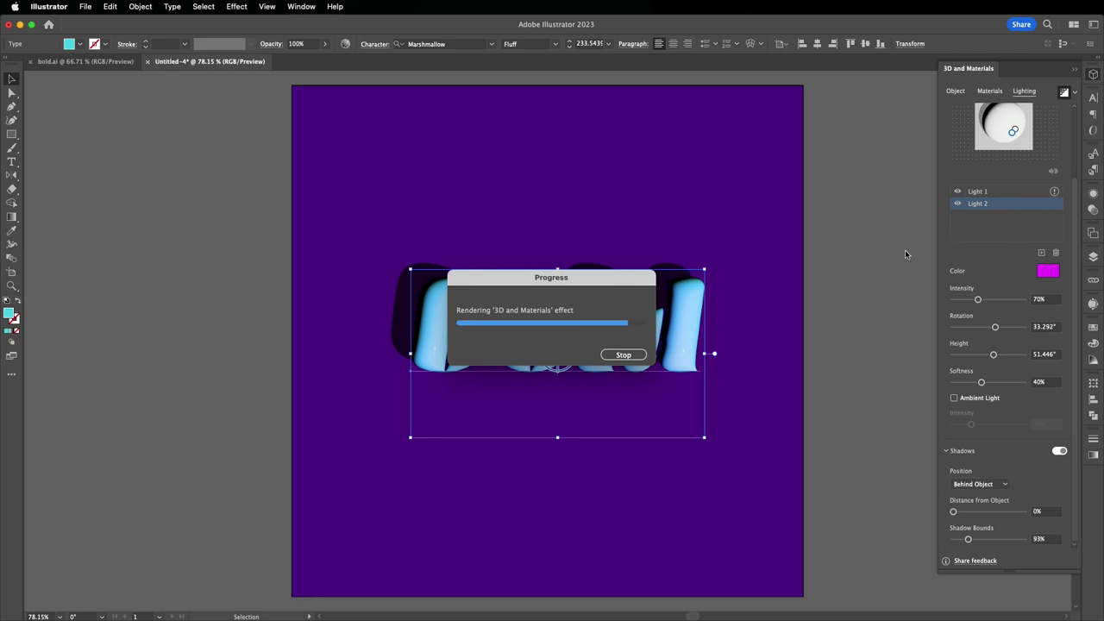
pyautogui.click(840, 253)
pyautogui.scroll(4, 654, 315)
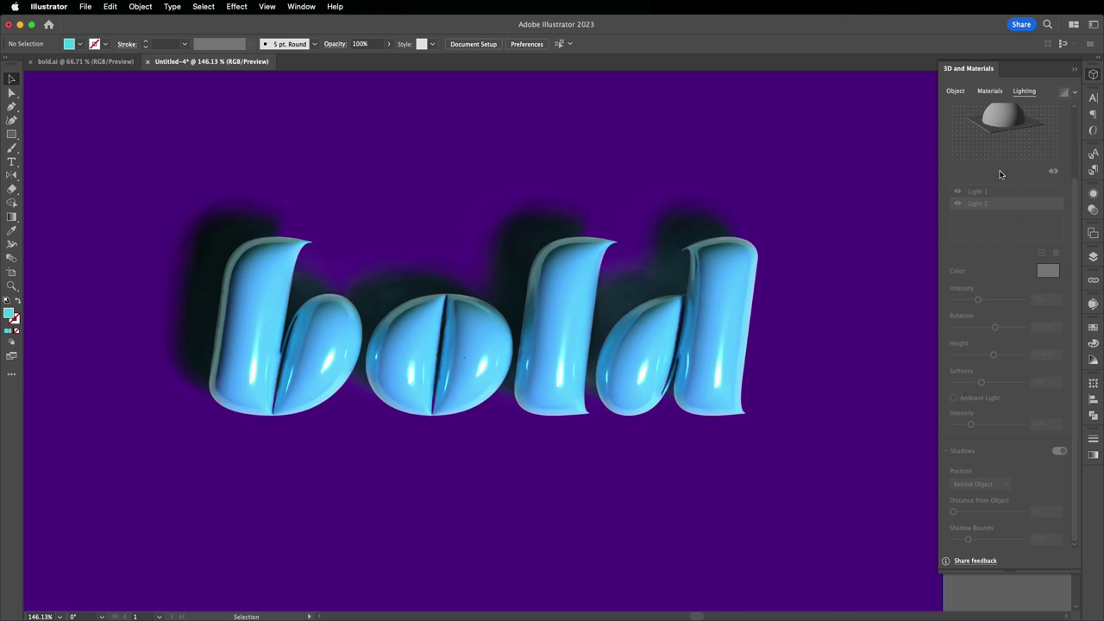
pyautogui.click(727, 307)
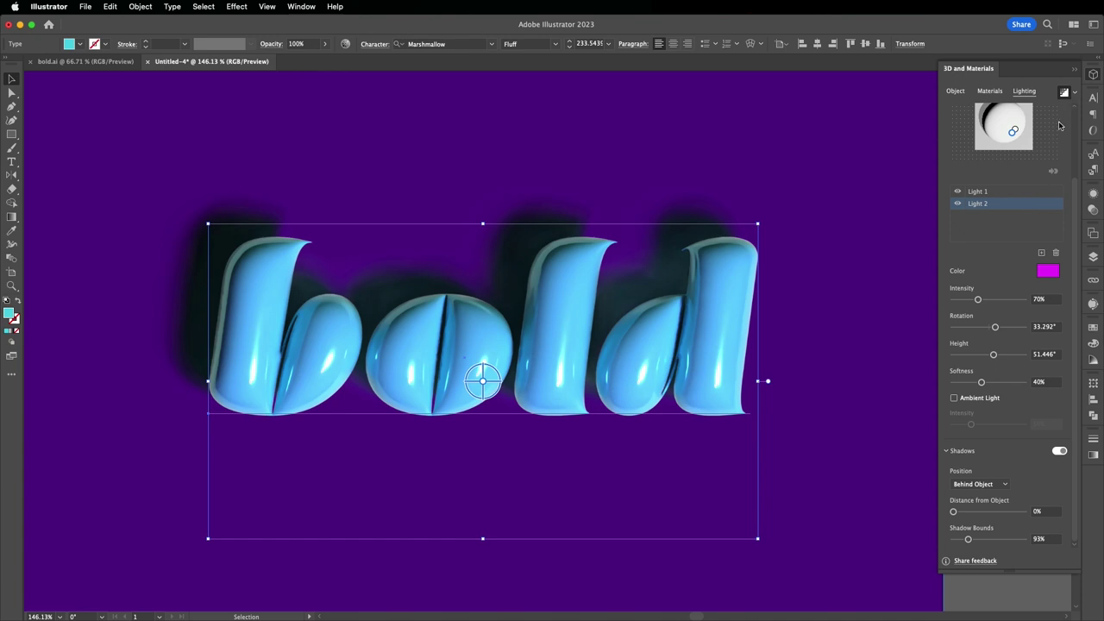
pyautogui.click(1075, 94)
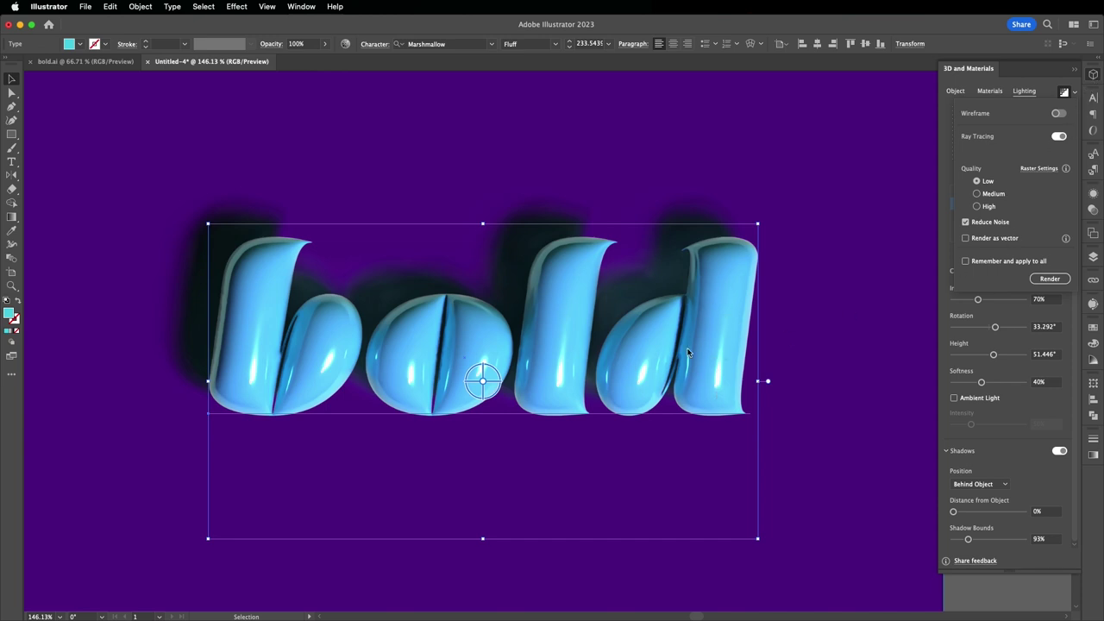
pyautogui.click(725, 346)
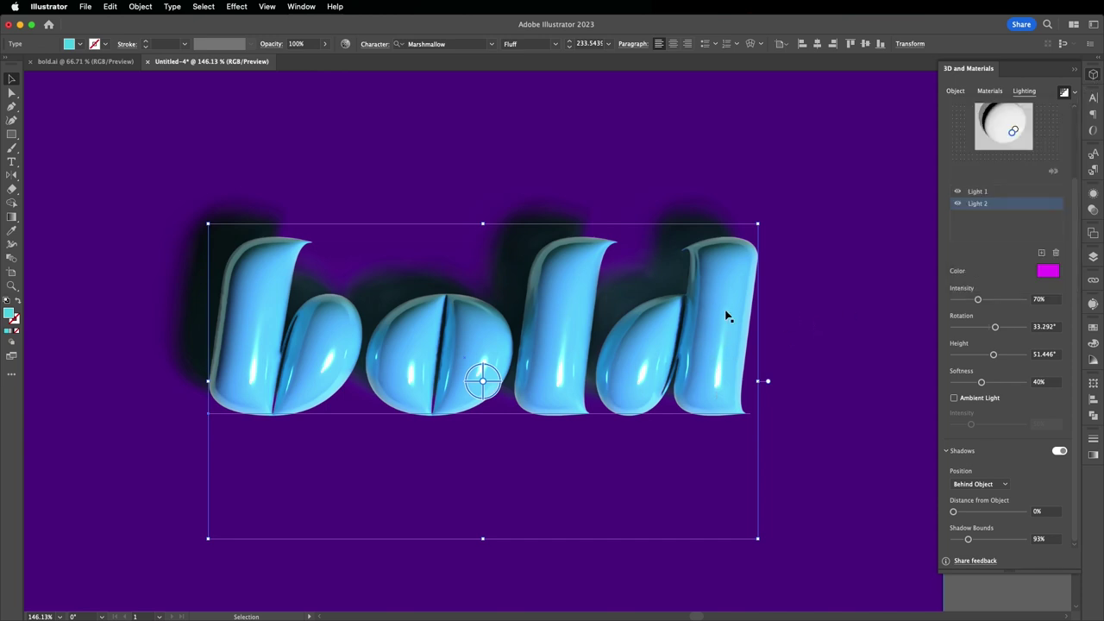
pyautogui.press('super+Tab')
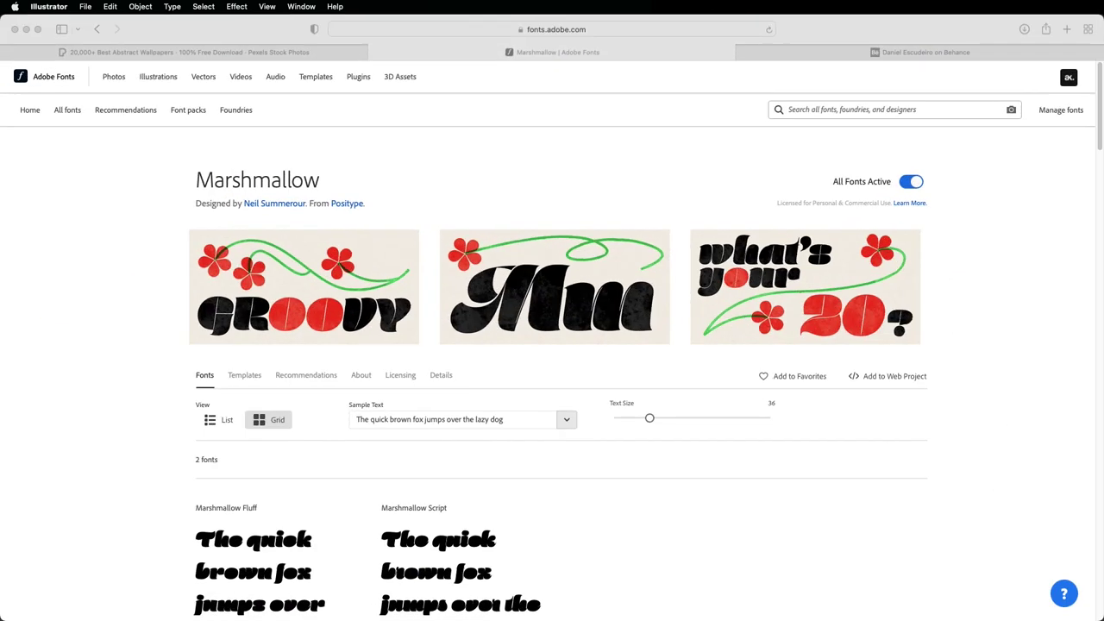
pyautogui.click(191, 52)
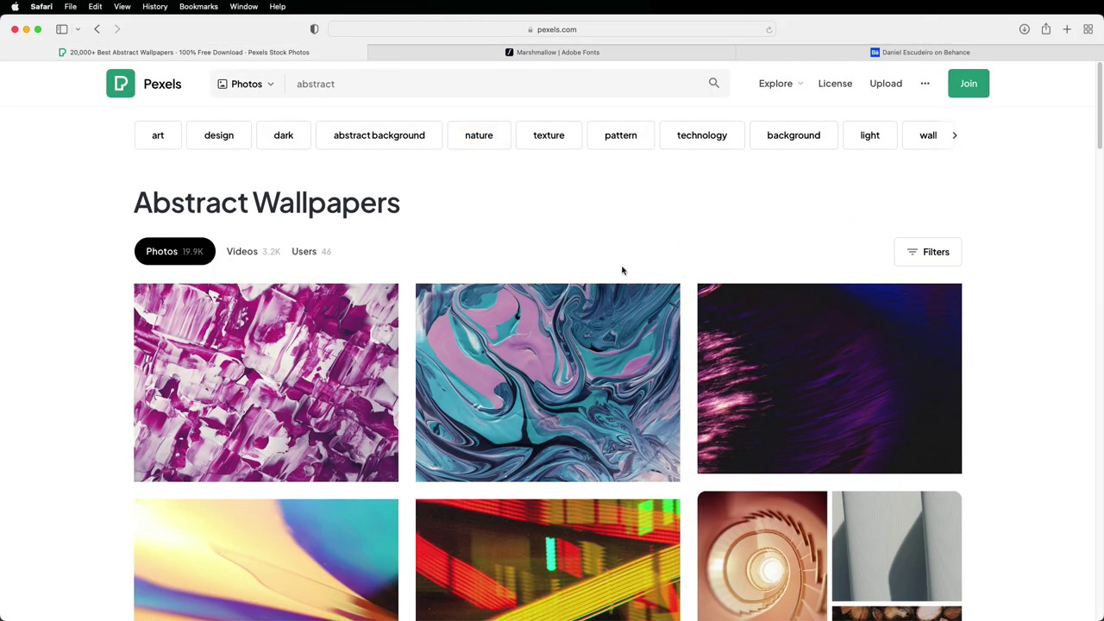
pyautogui.scroll(-3, 655, 245)
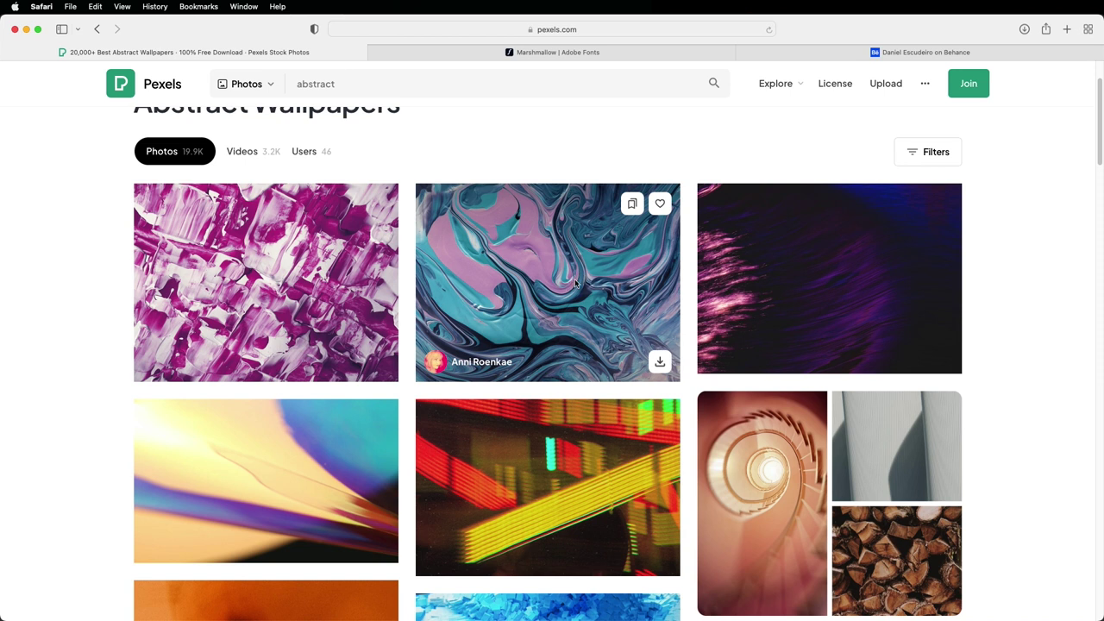
pyautogui.click(576, 283)
pyautogui.scroll(-1, 595, 293)
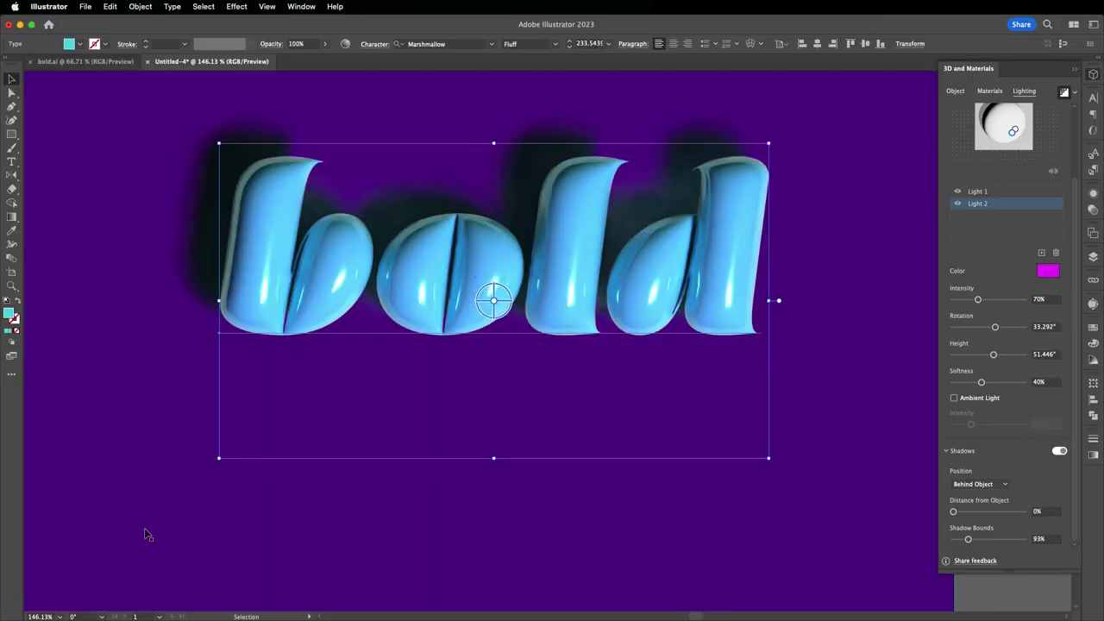
# Drag the Pexels marble photo from Finder into the Illustrator document
pyautogui.press('super+Tab')
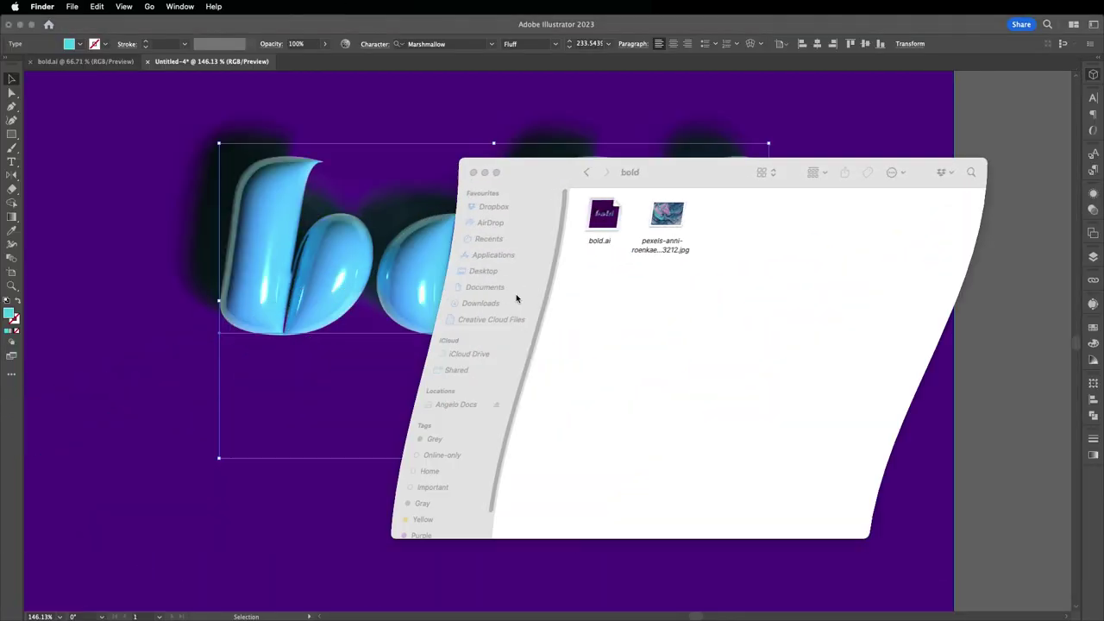
pyautogui.moveTo(676, 223); pyautogui.dragTo(215, 457)
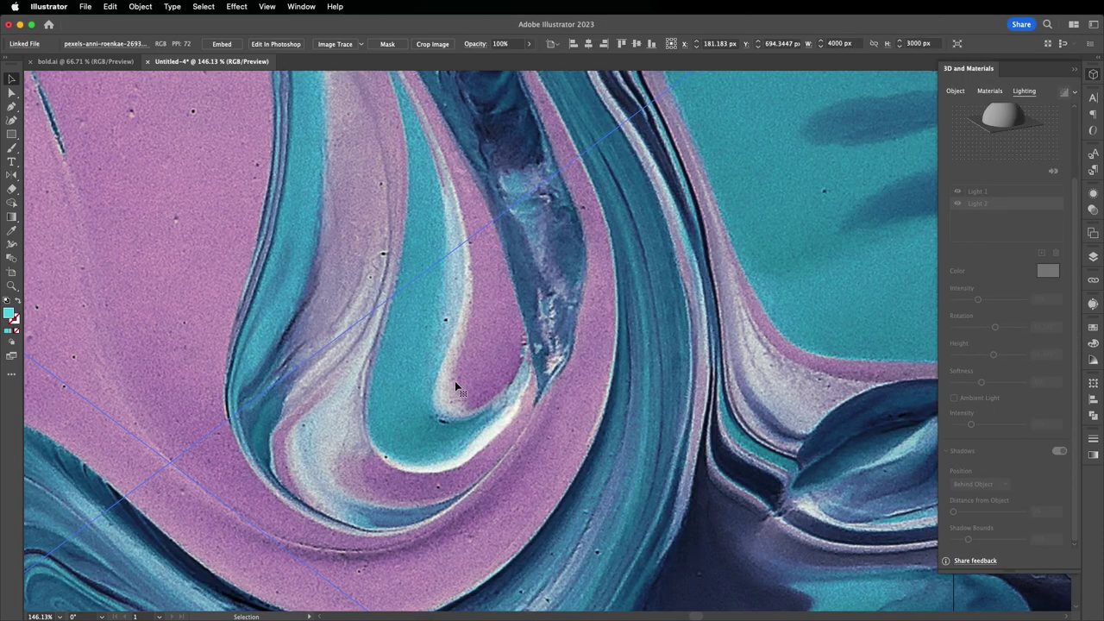
pyautogui.scroll(-15, 477, 360)
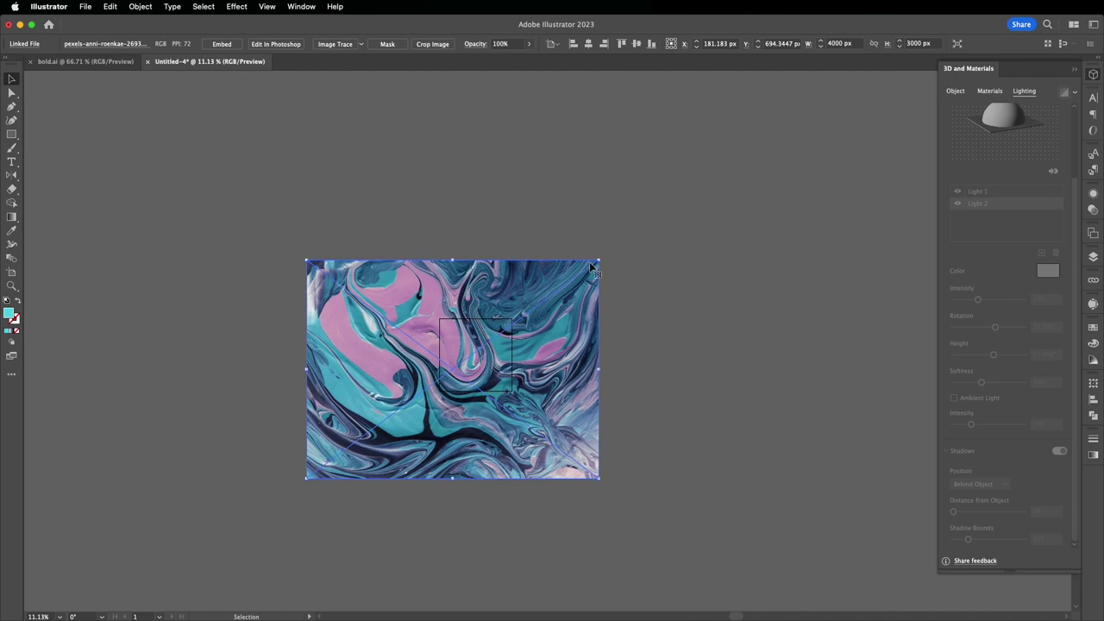
# Scale the marble photo to about 489 × 367 px and position it beneath the 3D 'bold' text
pyautogui.moveTo(593, 265); pyautogui.dragTo(476, 363)
pyautogui.scroll(5, 477, 364)
pyautogui.scroll(4, 480, 369)
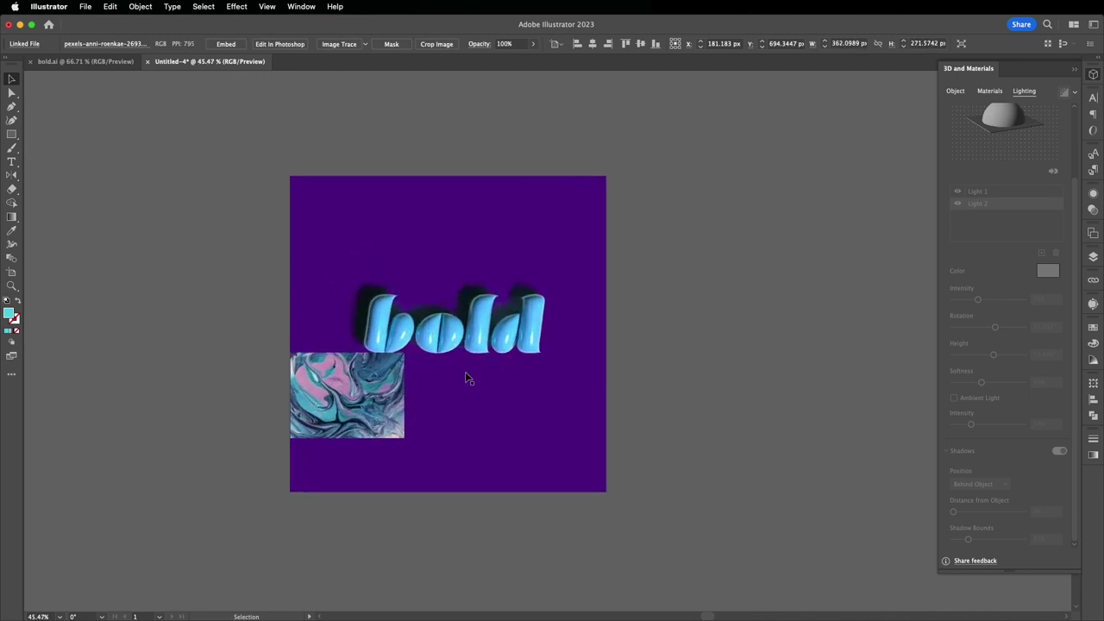
pyautogui.moveTo(422, 436); pyautogui.dragTo(463, 448)
pyautogui.moveTo(493, 521); pyautogui.dragTo(552, 543)
pyautogui.moveTo(453, 492); pyautogui.dragTo(427, 485)
pyautogui.scroll(3, 429, 480)
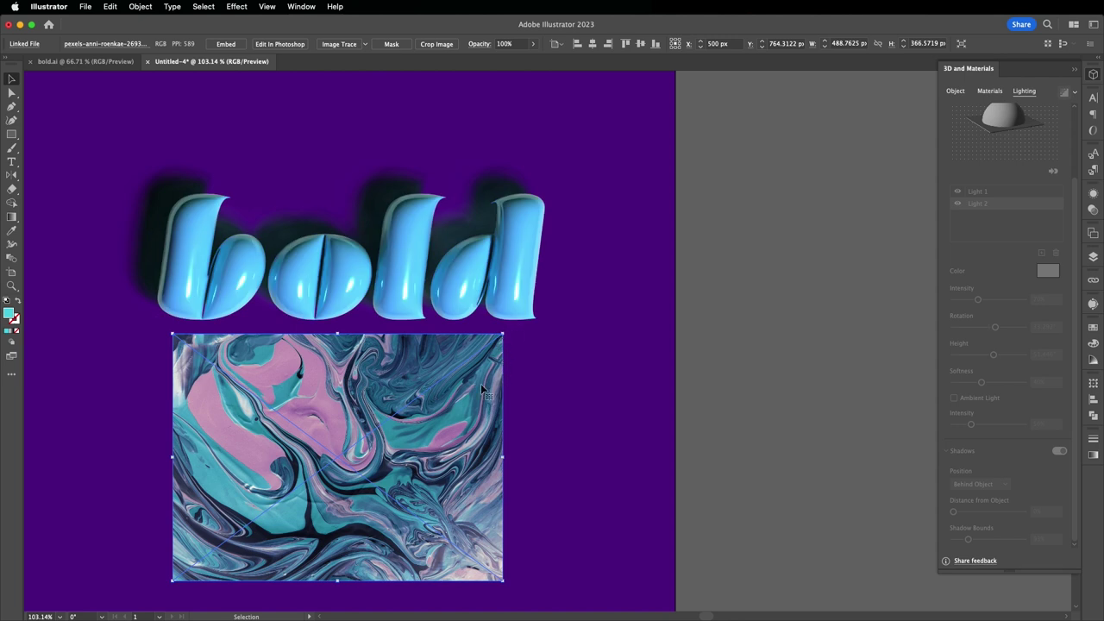
# Try adding the linked marble photo as a single 3D material graphic, dismissing the linked-file alert
pyautogui.click(989, 92)
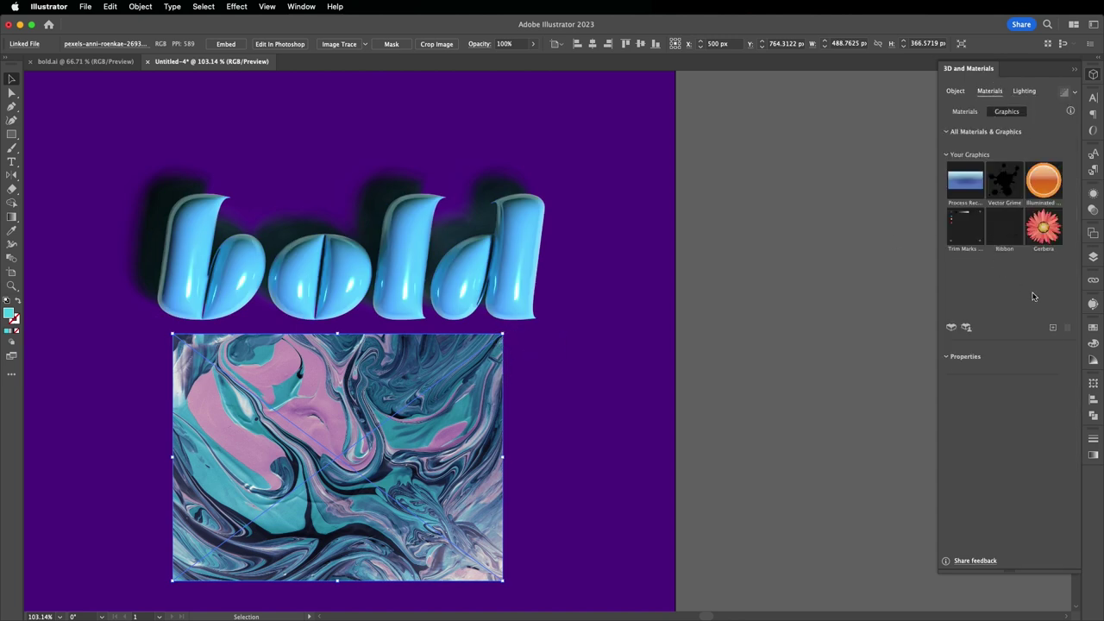
pyautogui.click(1052, 330)
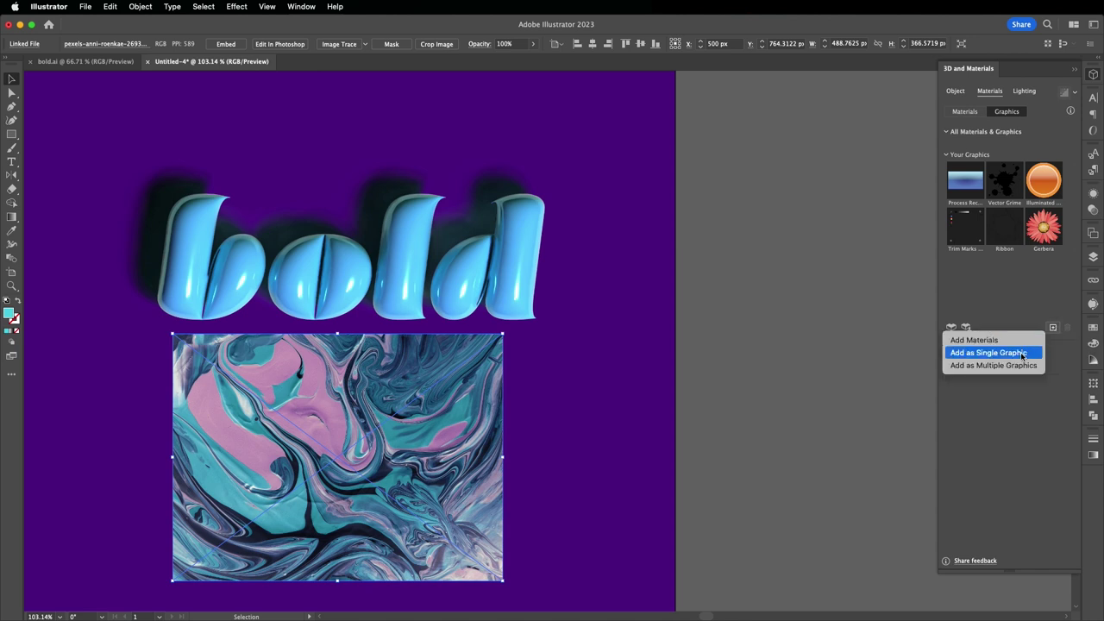
pyautogui.click(1021, 353)
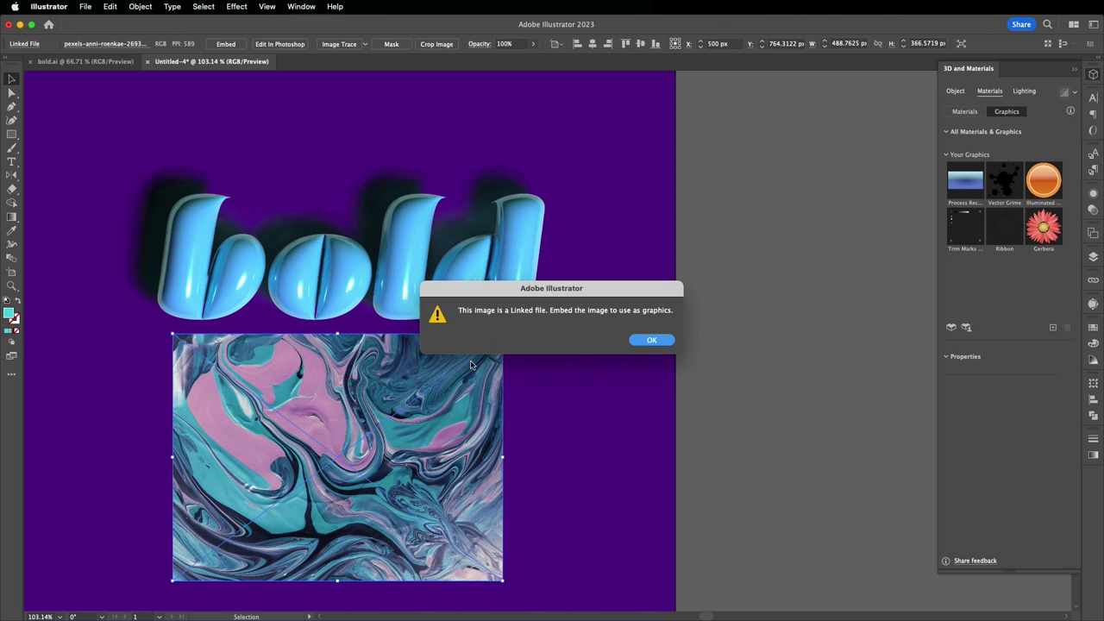
pyautogui.click(652, 341)
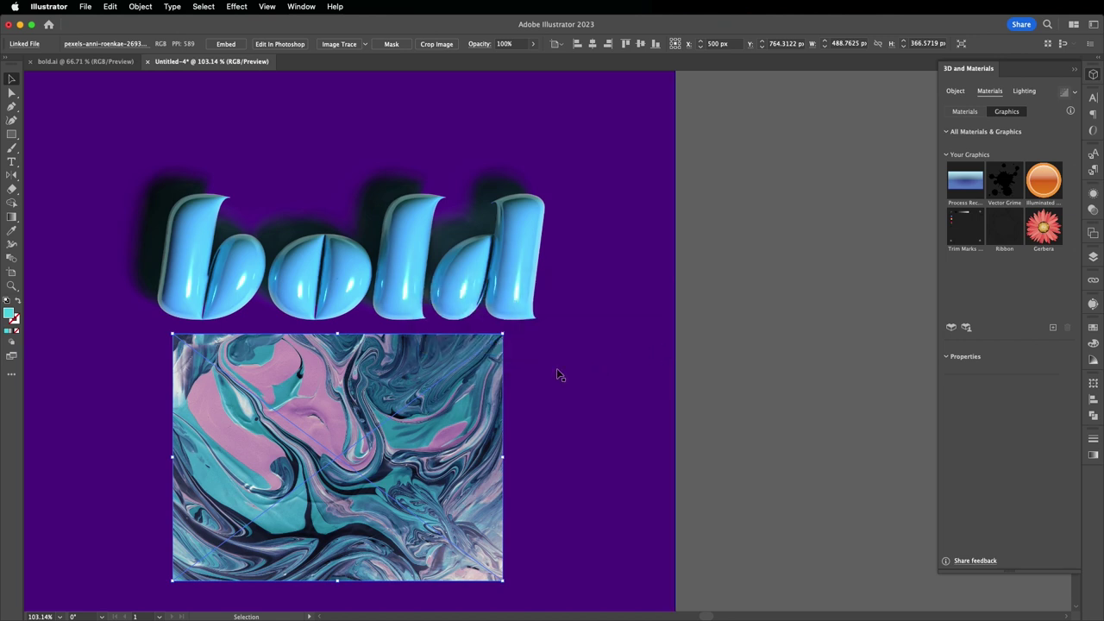
# Embed the marble photo through the Links panel menu
pyautogui.click(1093, 281)
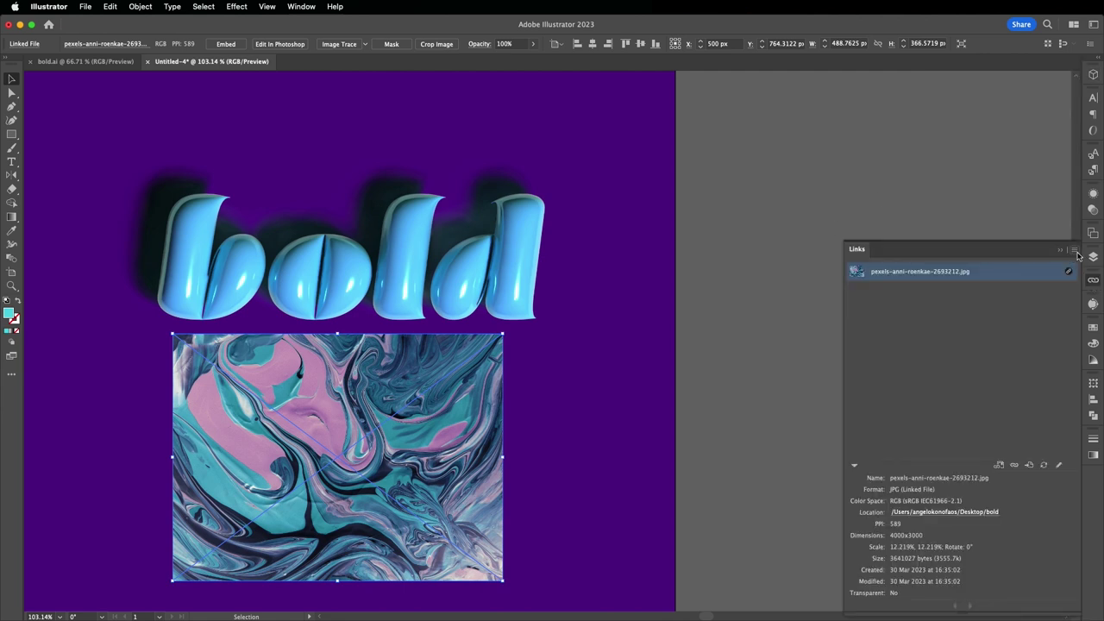
pyautogui.click(1074, 250)
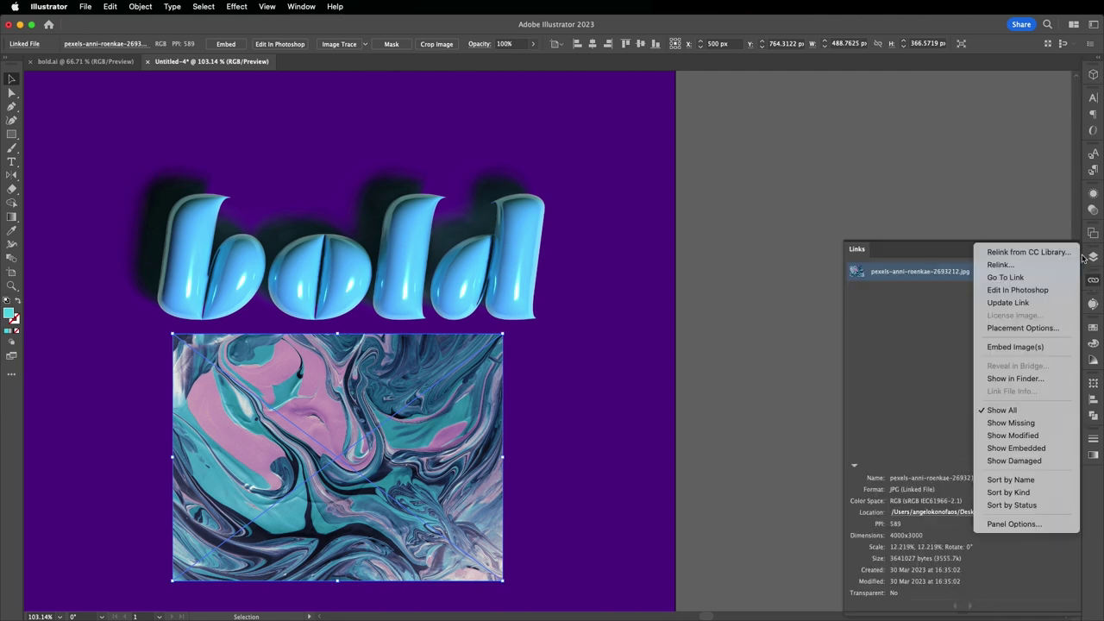
pyautogui.click(1043, 347)
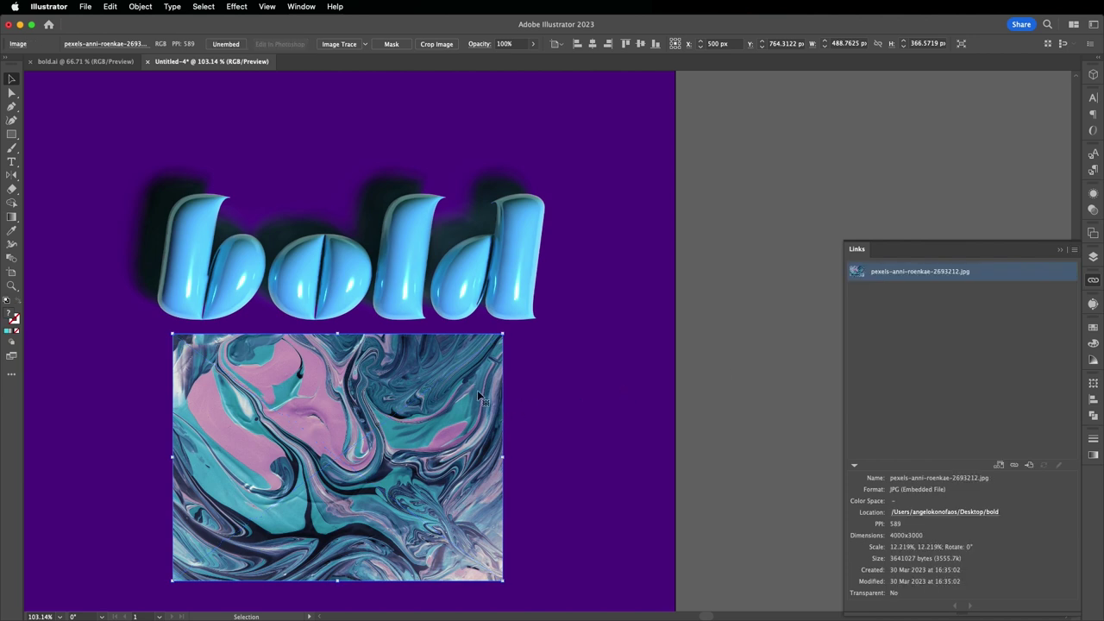
pyautogui.click(1094, 281)
# Add the embedded photo to the 3D Materials graphics as a single graphic
pyautogui.click(1093, 75)
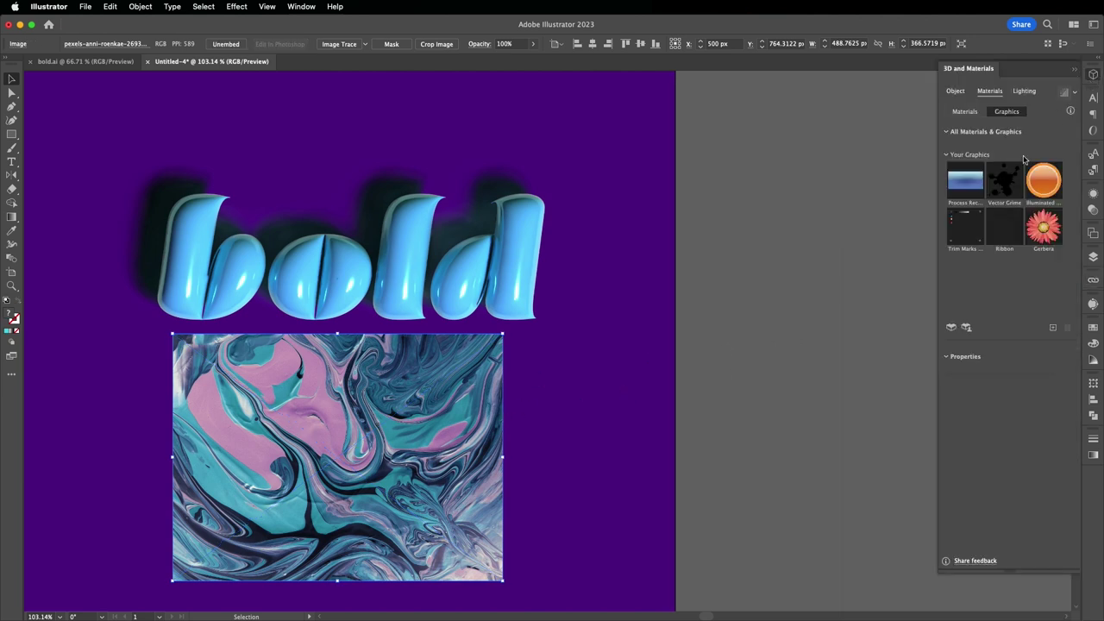
pyautogui.click(1052, 328)
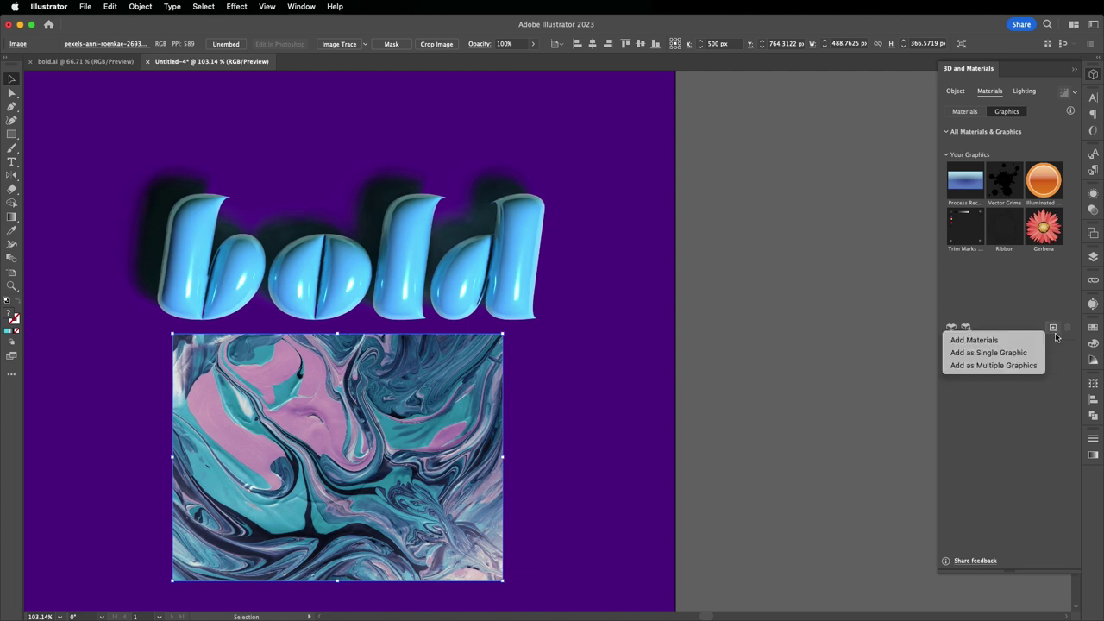
pyautogui.click(1007, 354)
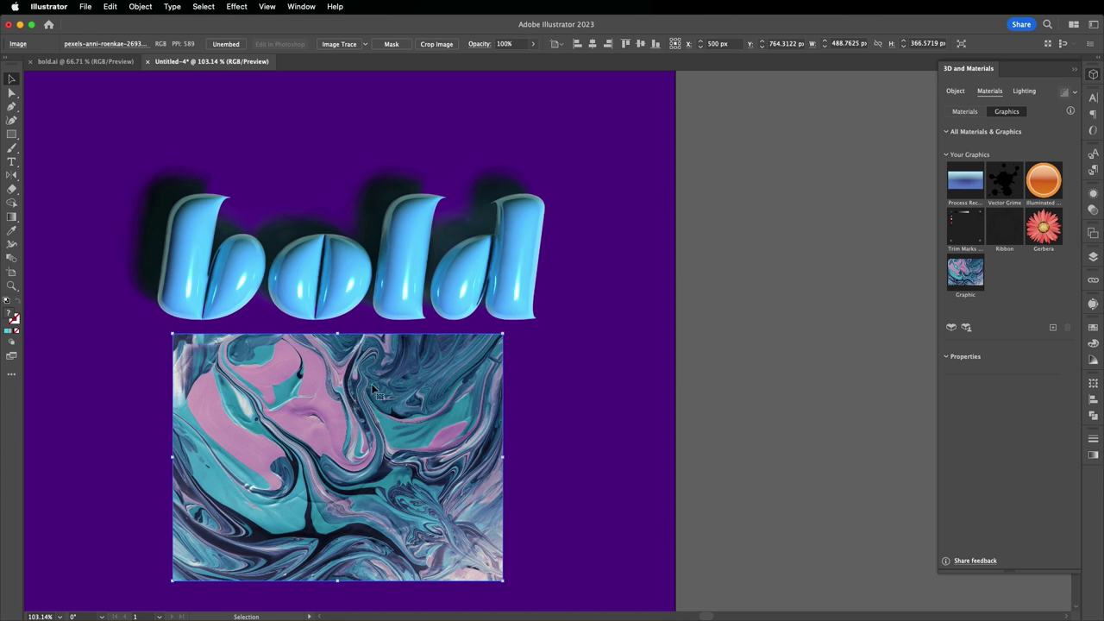
# Delete the photo from the artboard and apply the marble graphic to the 3D text's o
pyautogui.press('Delete')
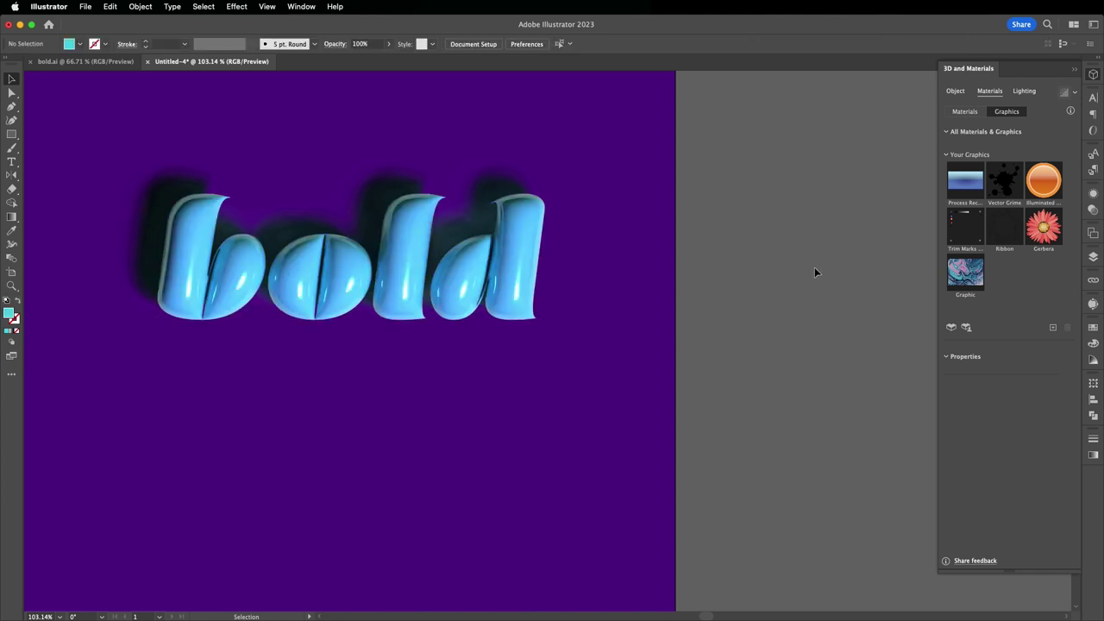
pyautogui.click(500, 275)
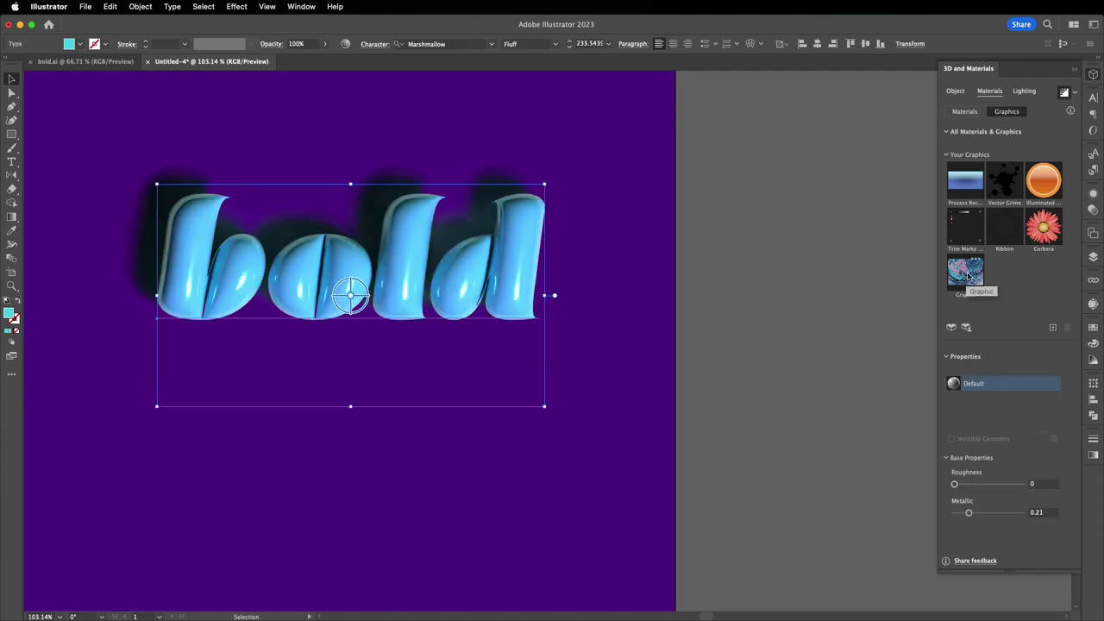
pyautogui.click(974, 277)
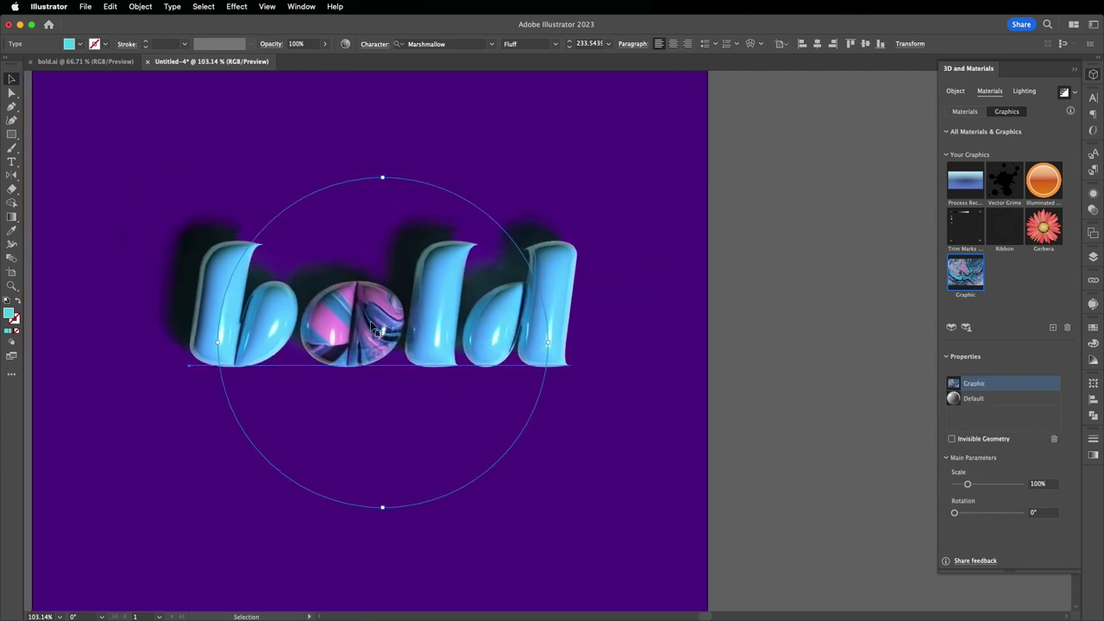
pyautogui.moveTo(383, 321); pyautogui.dragTo(609, 339)
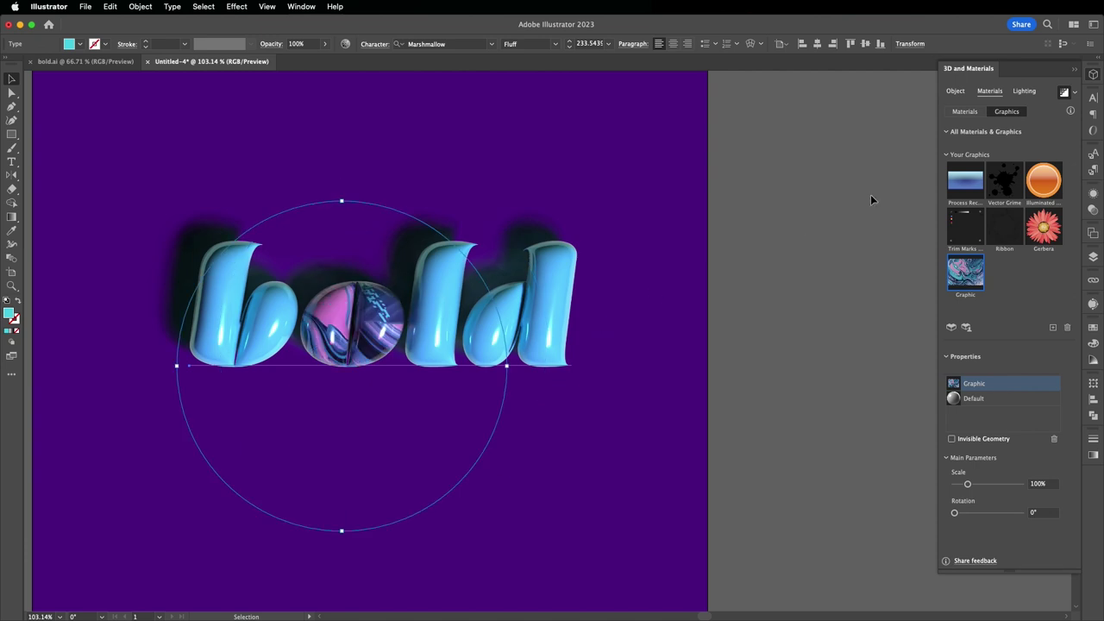
# Turn off ray tracing and adjust the marble graphic's position and scale (117.5%) on the o
pyautogui.click(1064, 92)
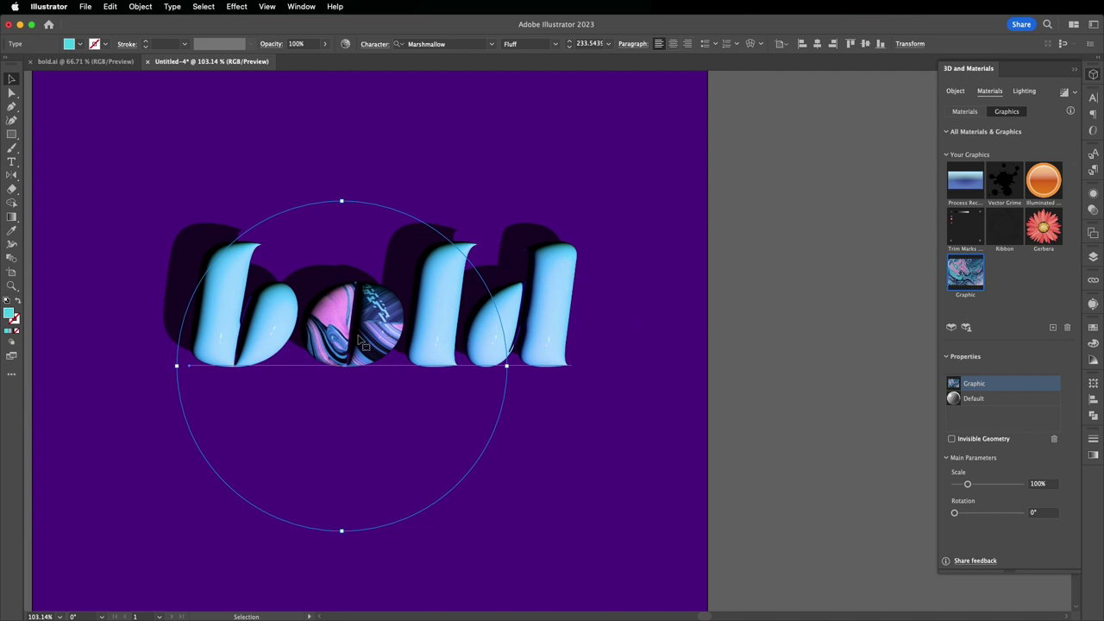
pyautogui.moveTo(386, 332)
pyautogui.mouseDown()
pyautogui.moveTo(408, 324)
pyautogui.moveTo(409, 362)
pyautogui.moveTo(380, 326)
pyautogui.mouseUp()
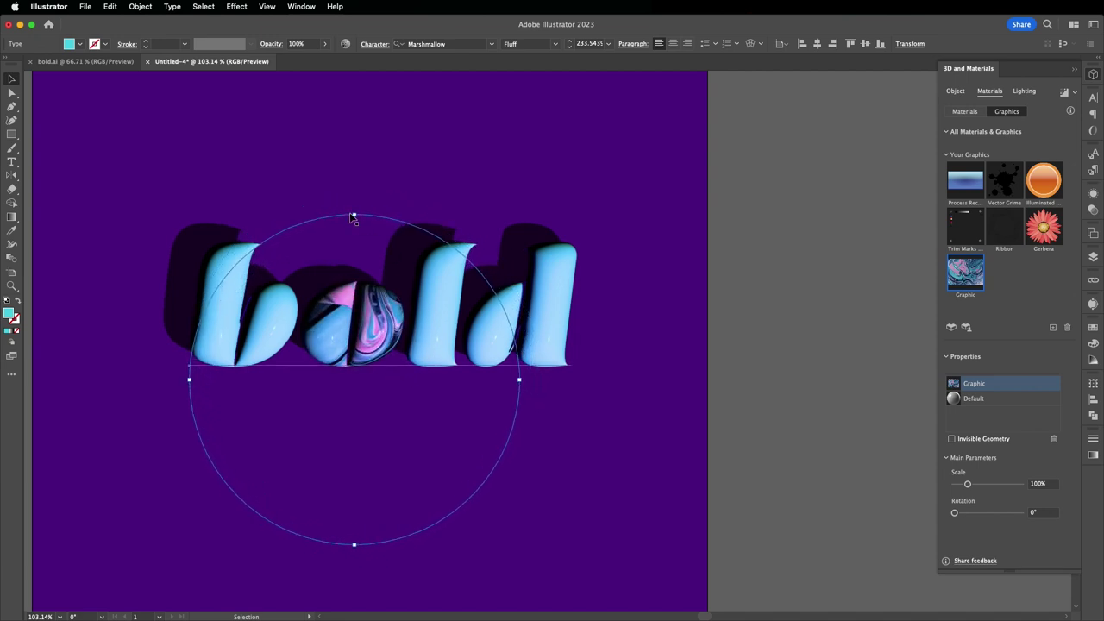
pyautogui.moveTo(353, 215); pyautogui.dragTo(357, 180)
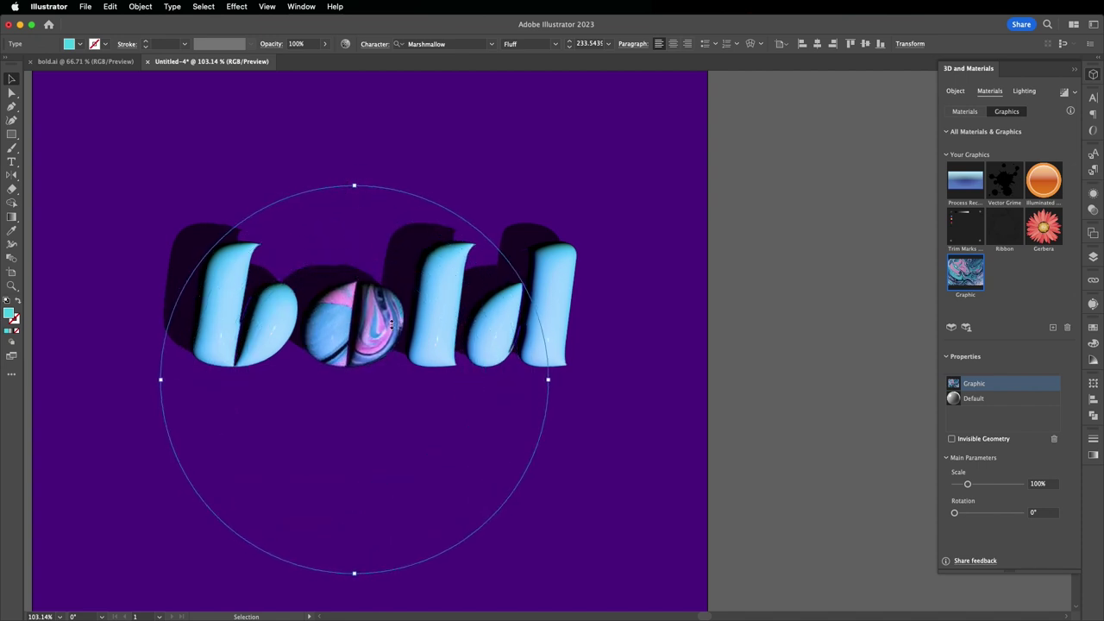
pyautogui.moveTo(390, 328)
pyautogui.mouseDown()
pyautogui.moveTo(387, 317)
pyautogui.moveTo(405, 324)
pyautogui.mouseUp()
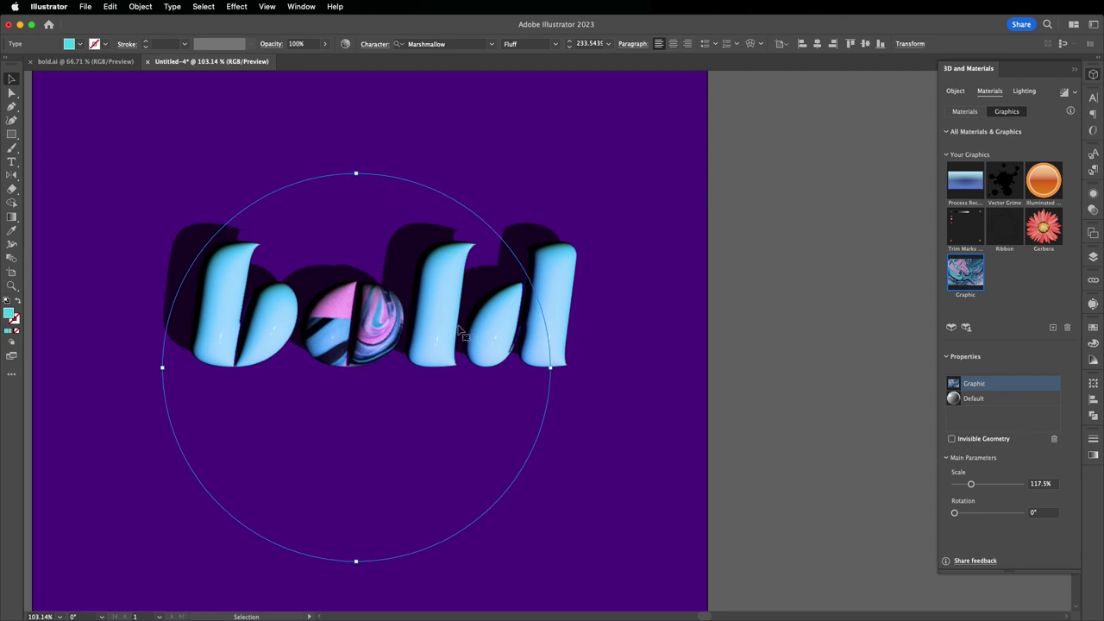
# Apply the marble graphic again and slide it over the b, l and d, then deselect
pyautogui.click(963, 282)
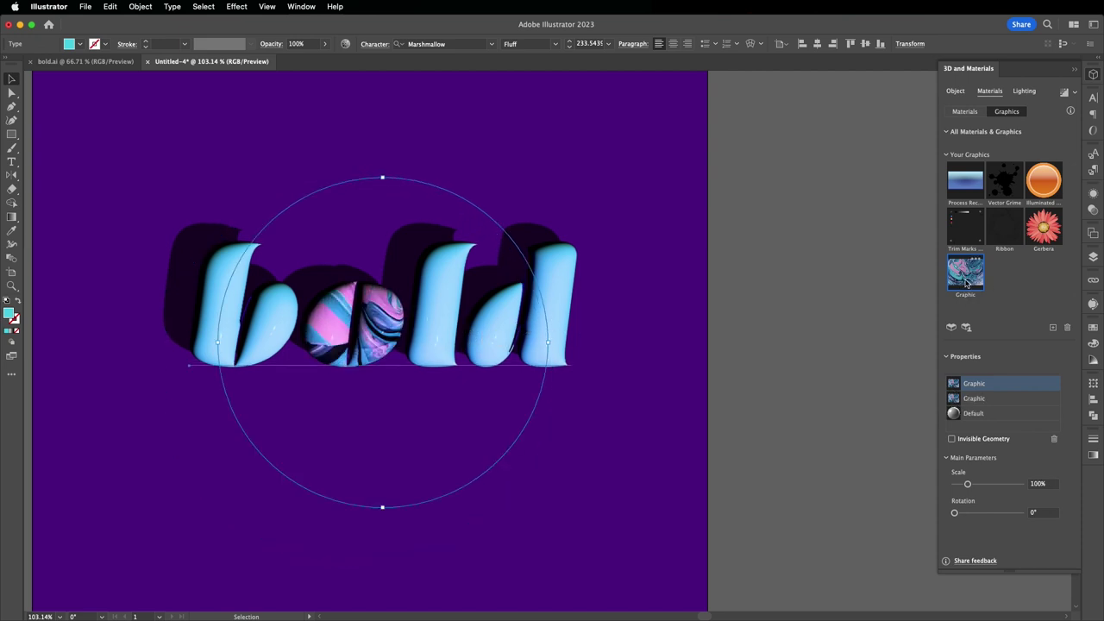
pyautogui.moveTo(414, 316); pyautogui.dragTo(443, 317)
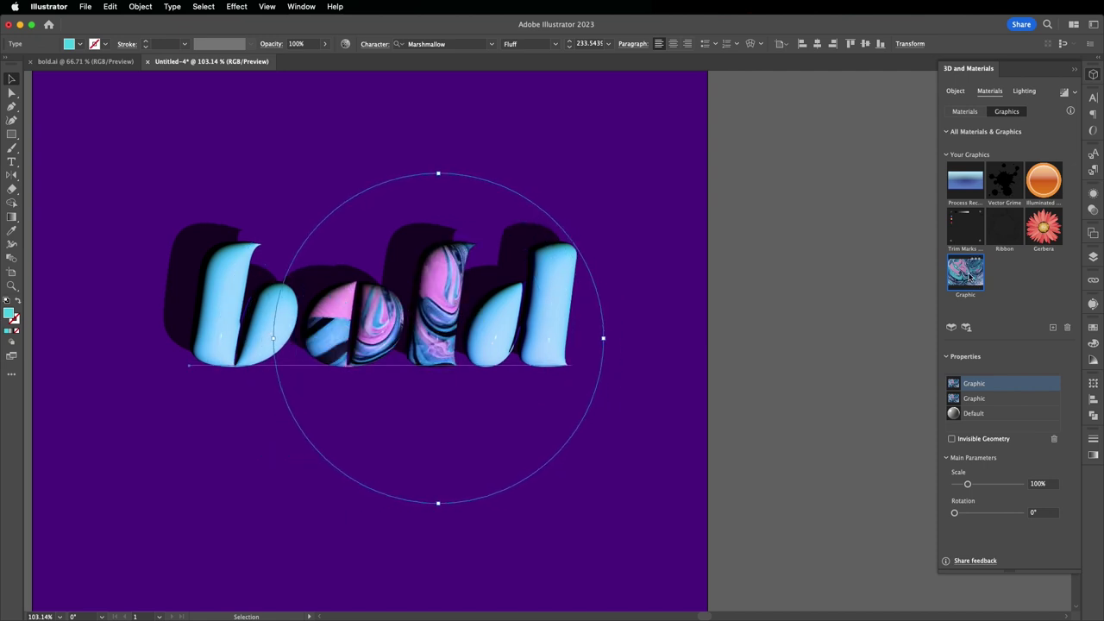
pyautogui.moveTo(962, 281); pyautogui.dragTo(498, 304)
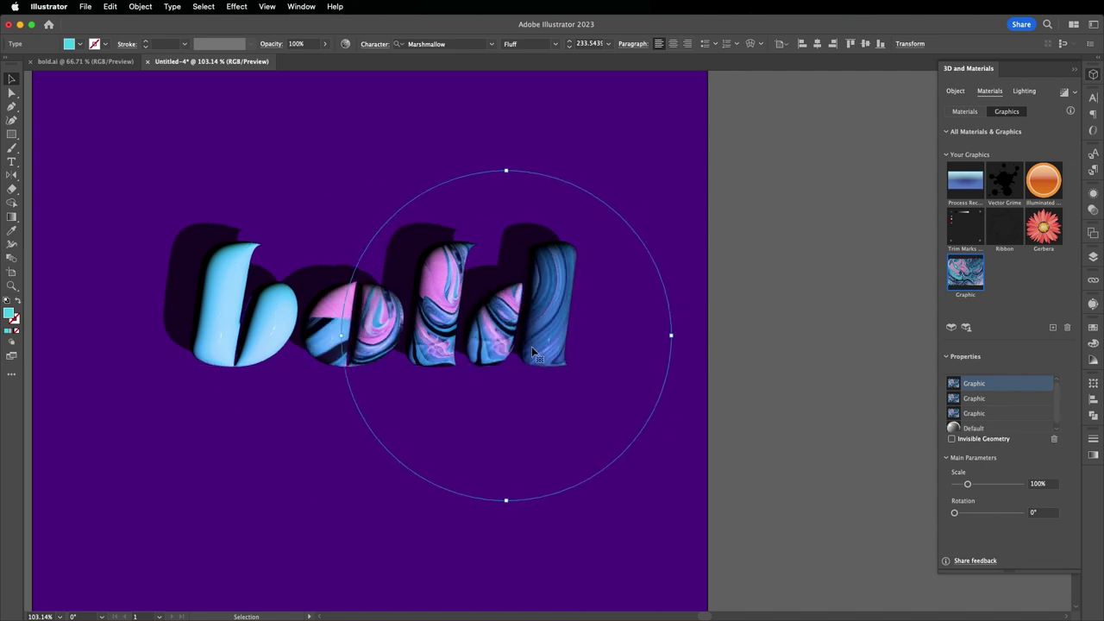
pyautogui.moveTo(590, 312); pyautogui.dragTo(263, 314)
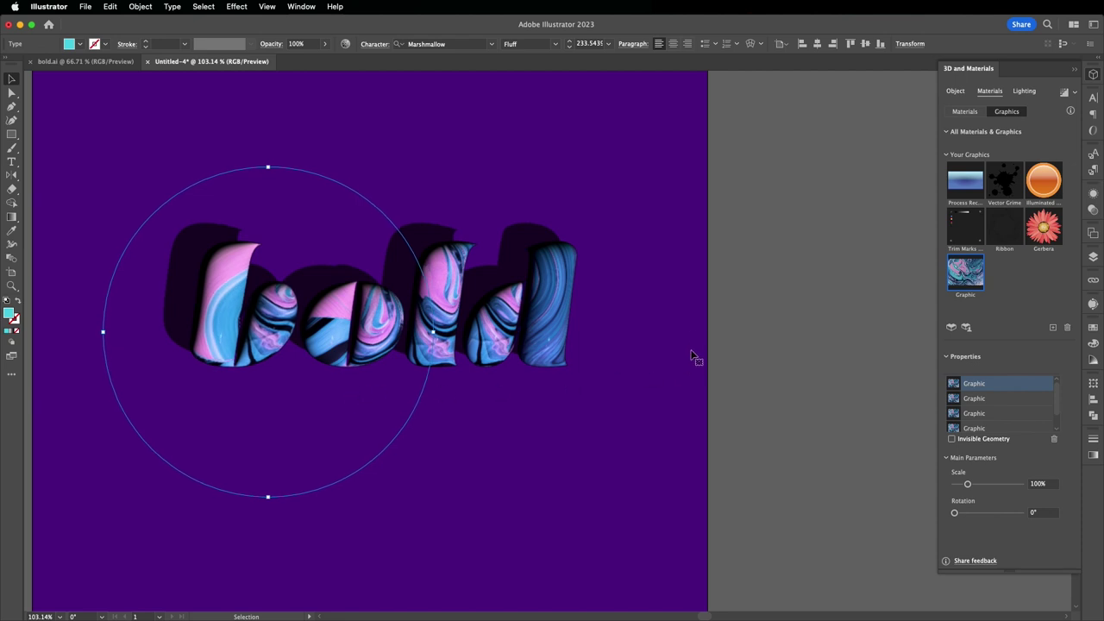
pyautogui.click(759, 308)
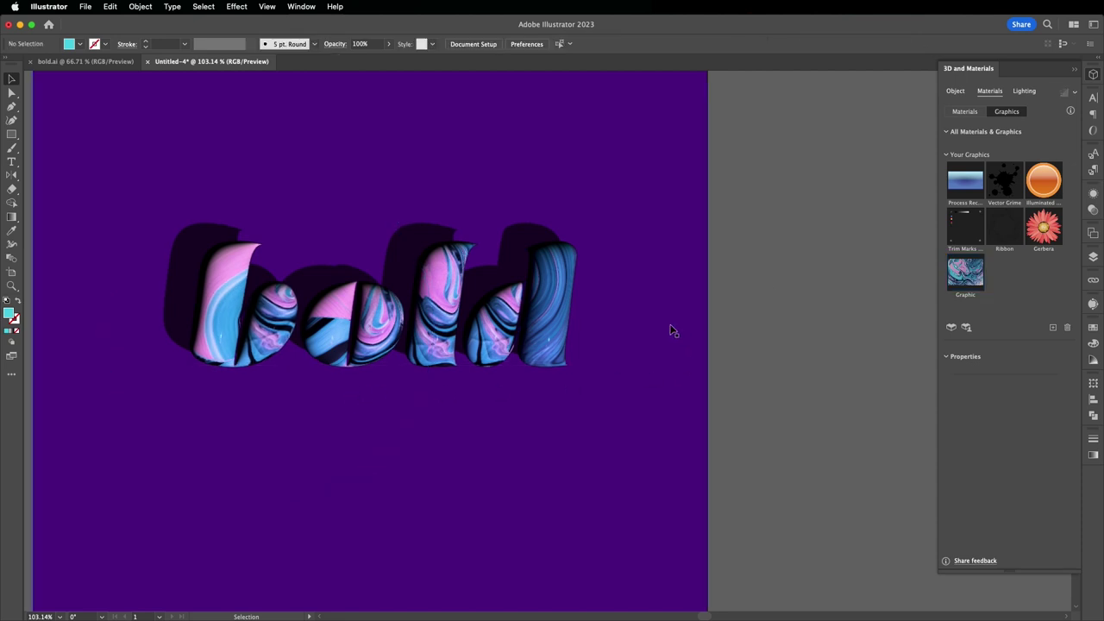
# Render the 3D 'bold' text with ray tracing and delete the purple background rectangle
pyautogui.hscroll(-3, 744, 311)
pyautogui.click(485, 347)
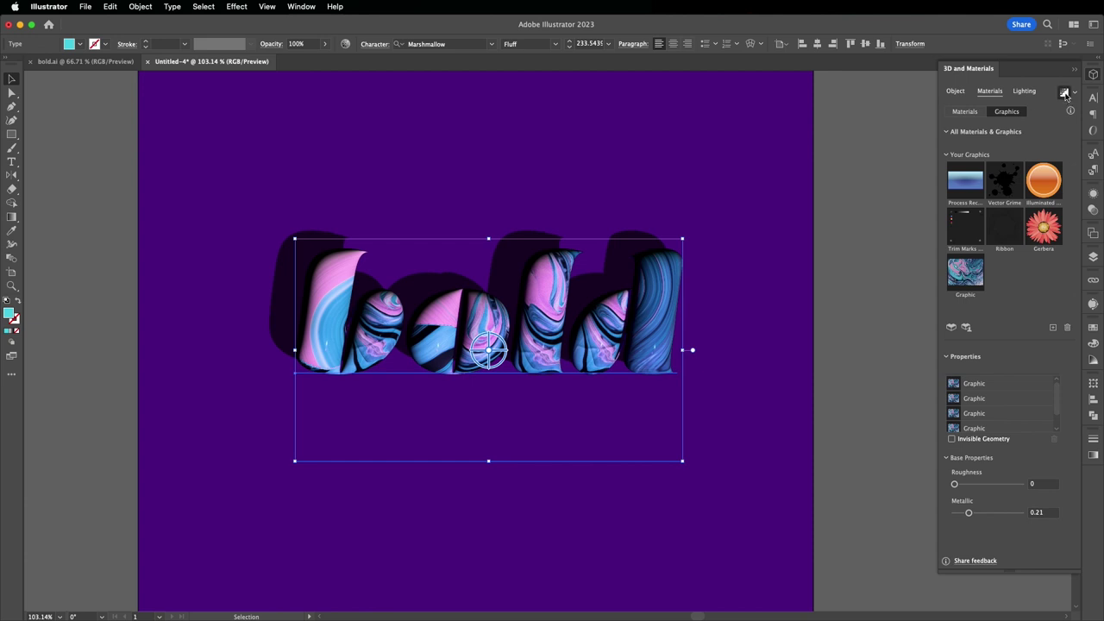
pyautogui.click(834, 309)
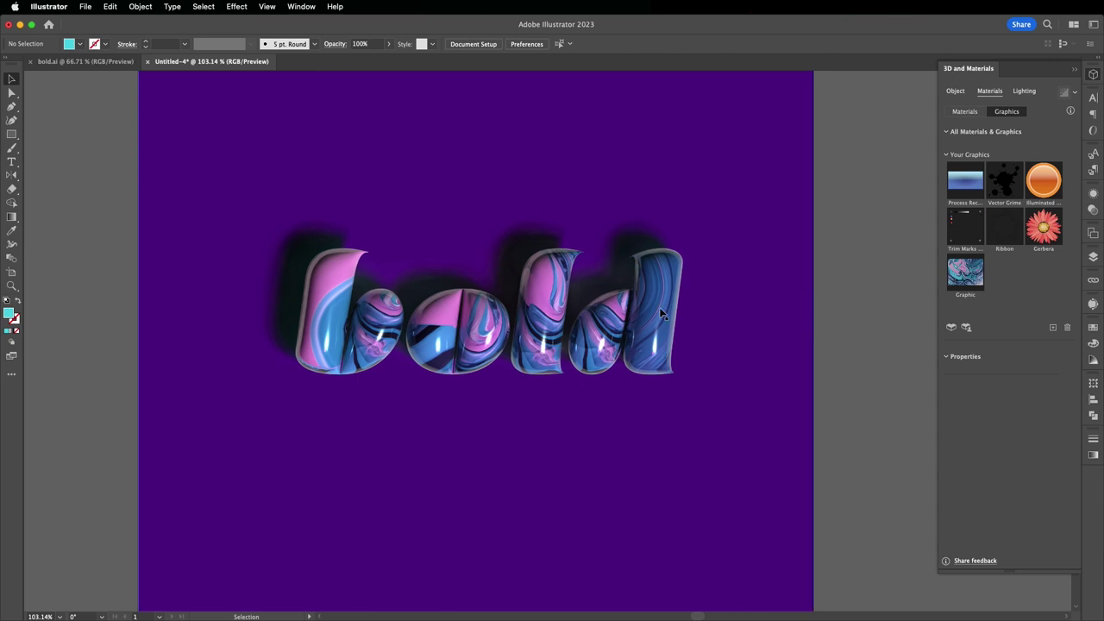
pyautogui.click(768, 309)
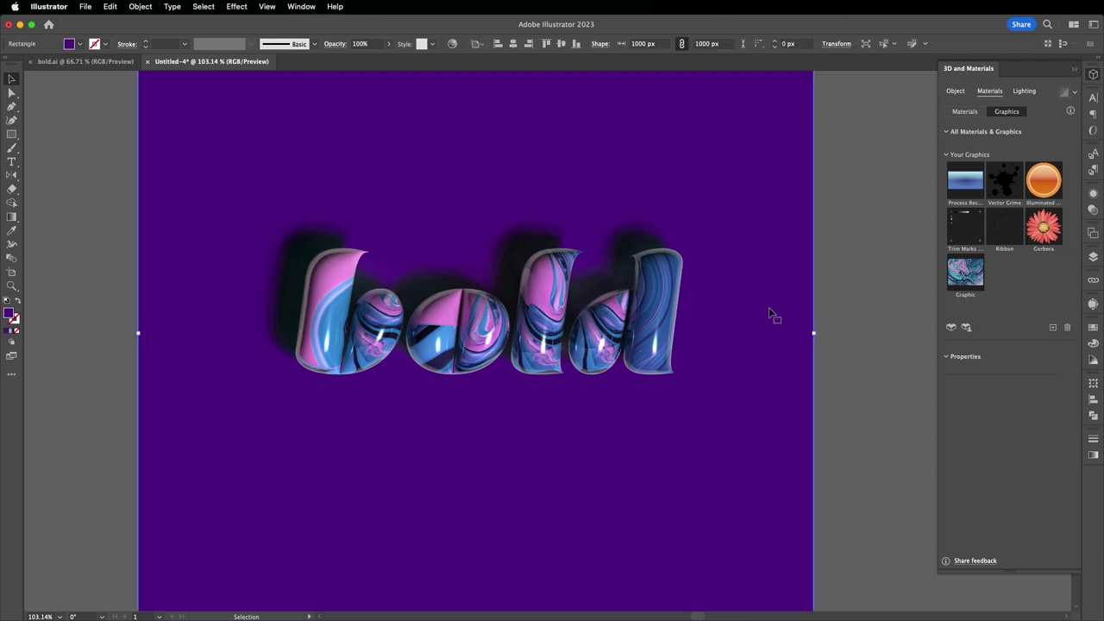
pyautogui.press('Delete')
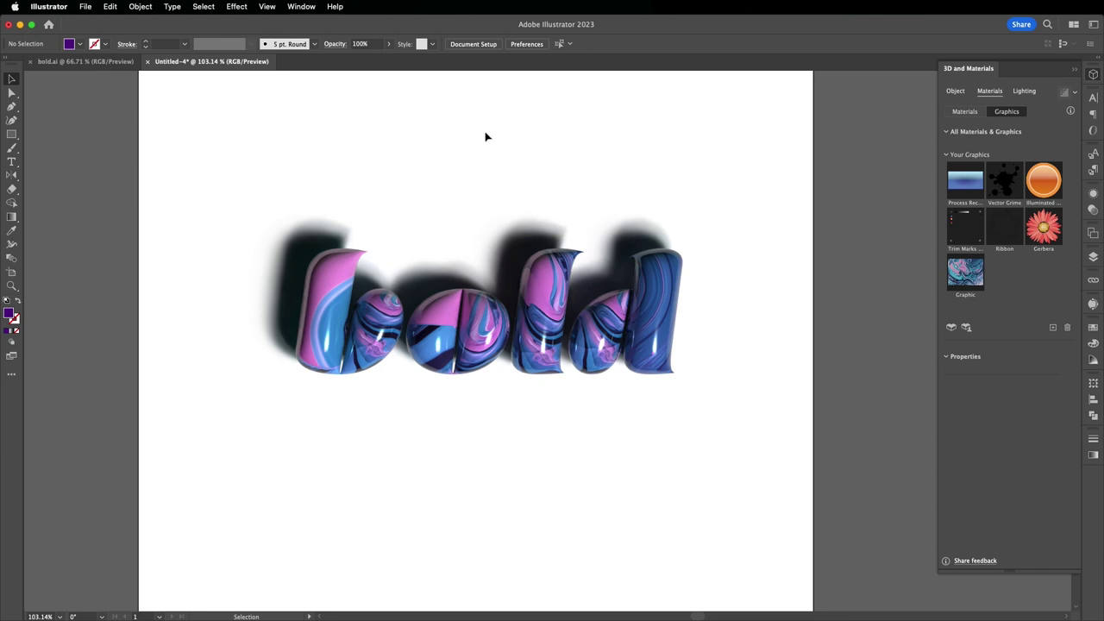
# Reselect the whole 3D text object and set a new Photoshop document to 1000 × 1000 px
pyautogui.moveTo(184, 149); pyautogui.dragTo(751, 414)
pyautogui.press('a')
pyautogui.press('v')
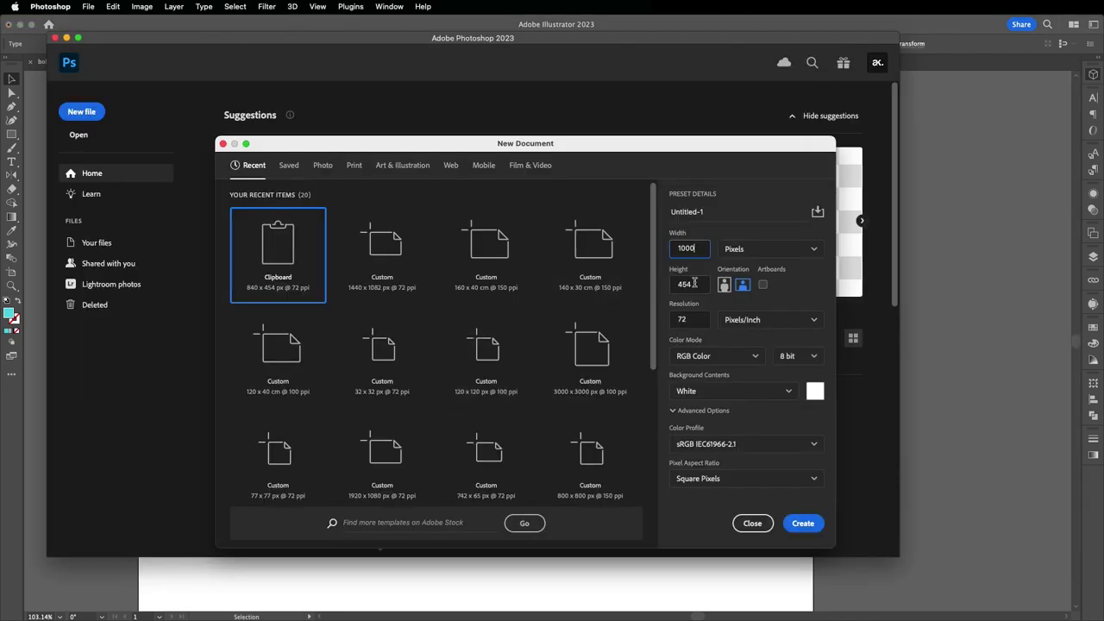
pyautogui.press('Tab')
pyautogui.write('1')
# Create the 1000 × 1000 px document and paste the lettering as pixels, enlarged to about 124%
pyautogui.click(802, 523)
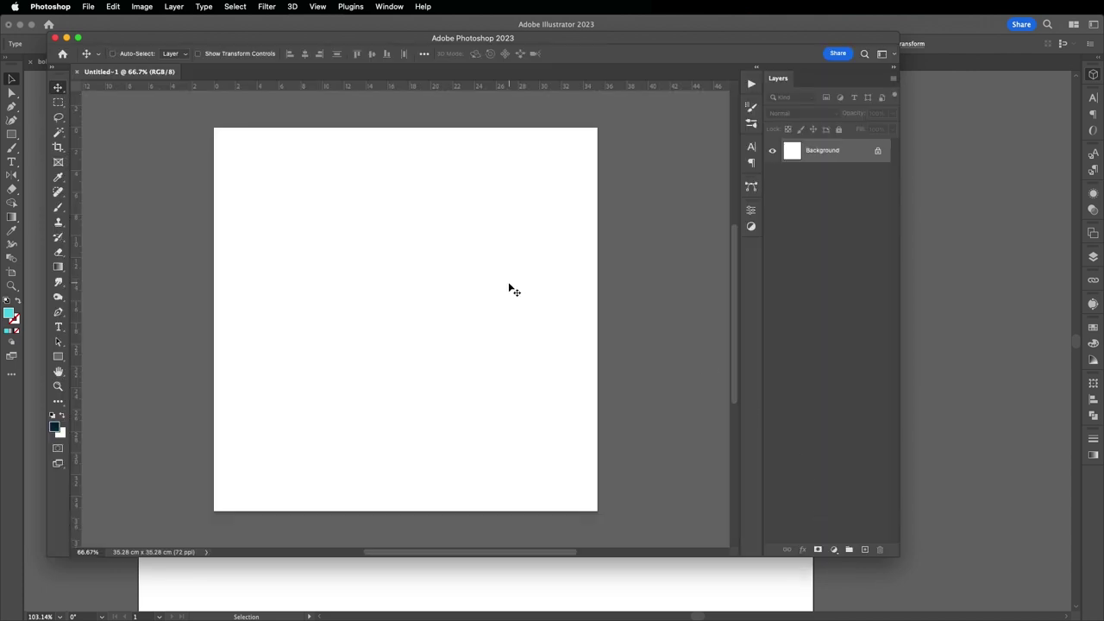
pyautogui.press('super+v')
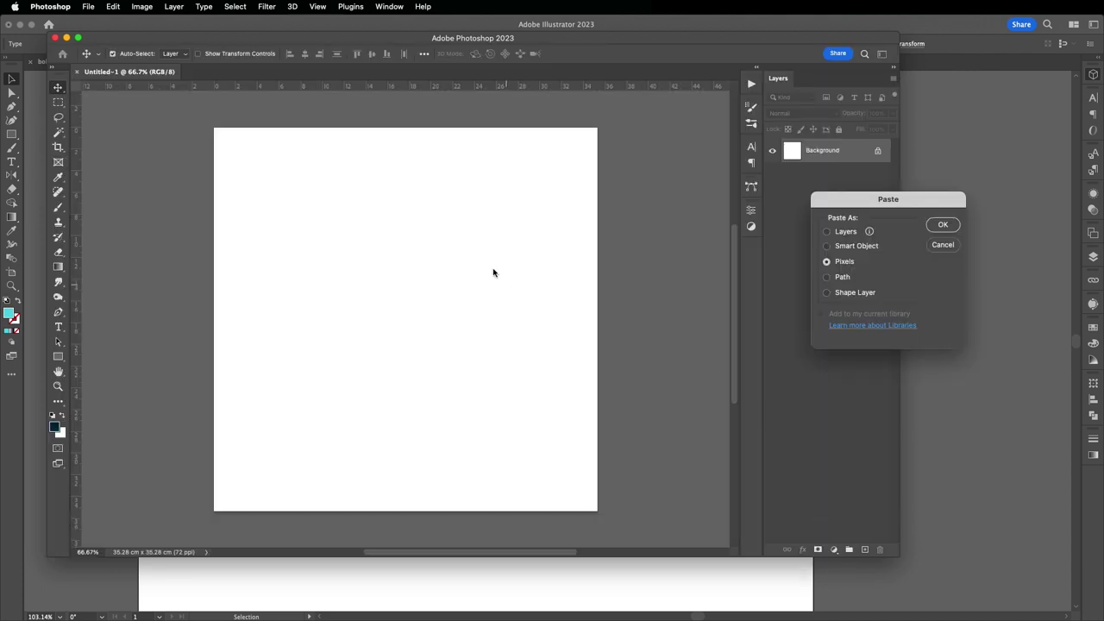
pyautogui.click(942, 226)
pyautogui.moveTo(569, 234); pyautogui.dragTo(597, 217)
pyautogui.press('Return')
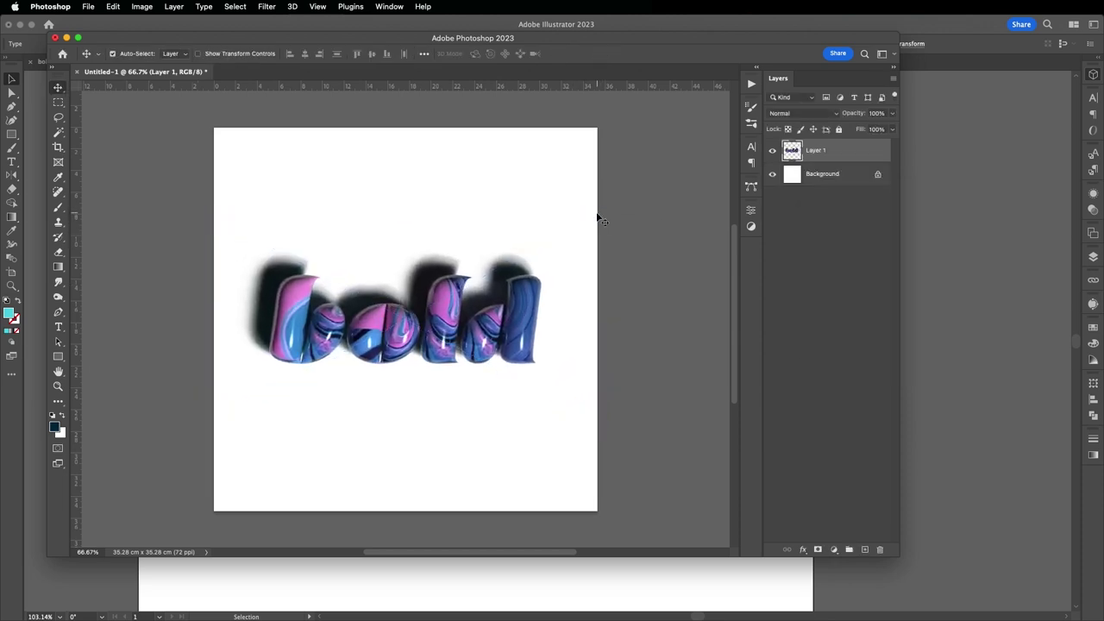
# Fill the Background layer with deep purple #4c0093, then deselect and make Layer 1 active
pyautogui.click(854, 175)
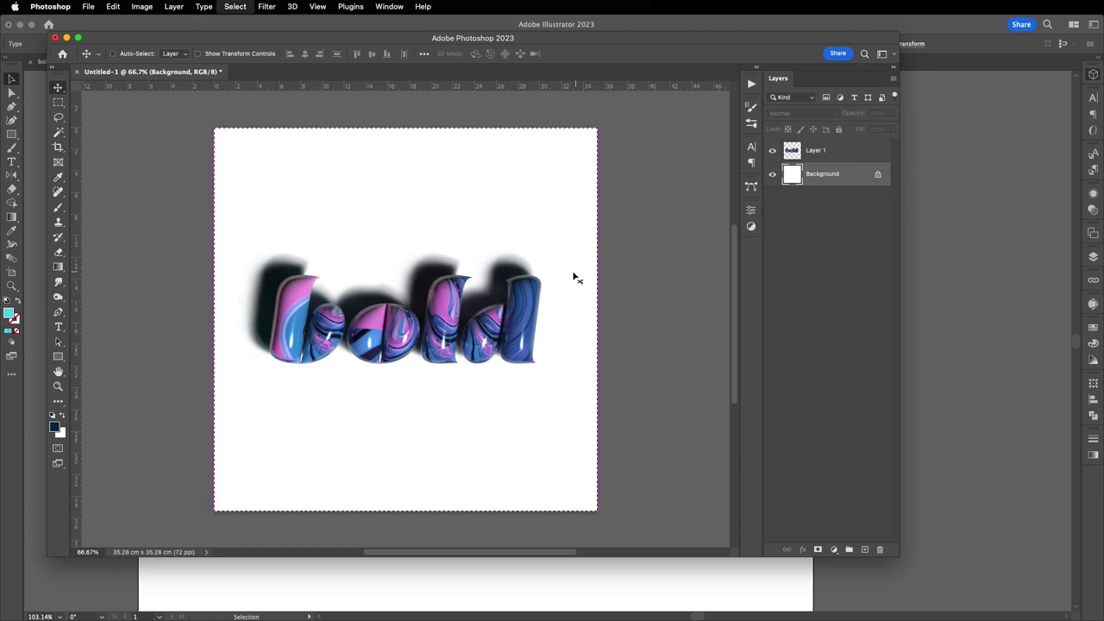
pyautogui.press('m')
pyautogui.moveTo(215, 128); pyautogui.dragTo(709, 526)
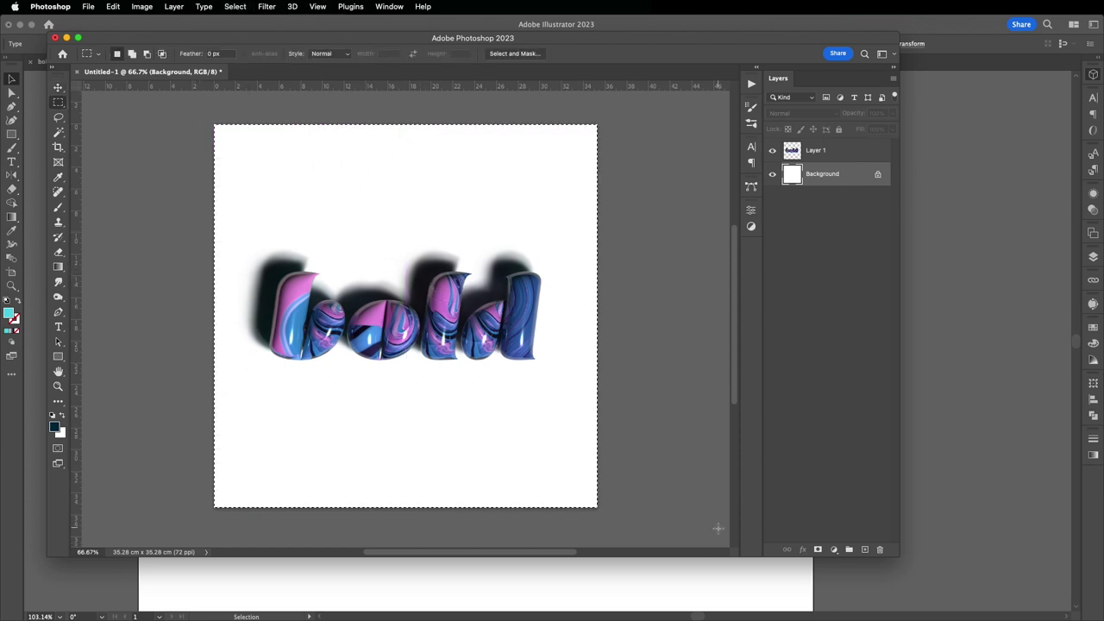
pyautogui.rightClick(427, 389)
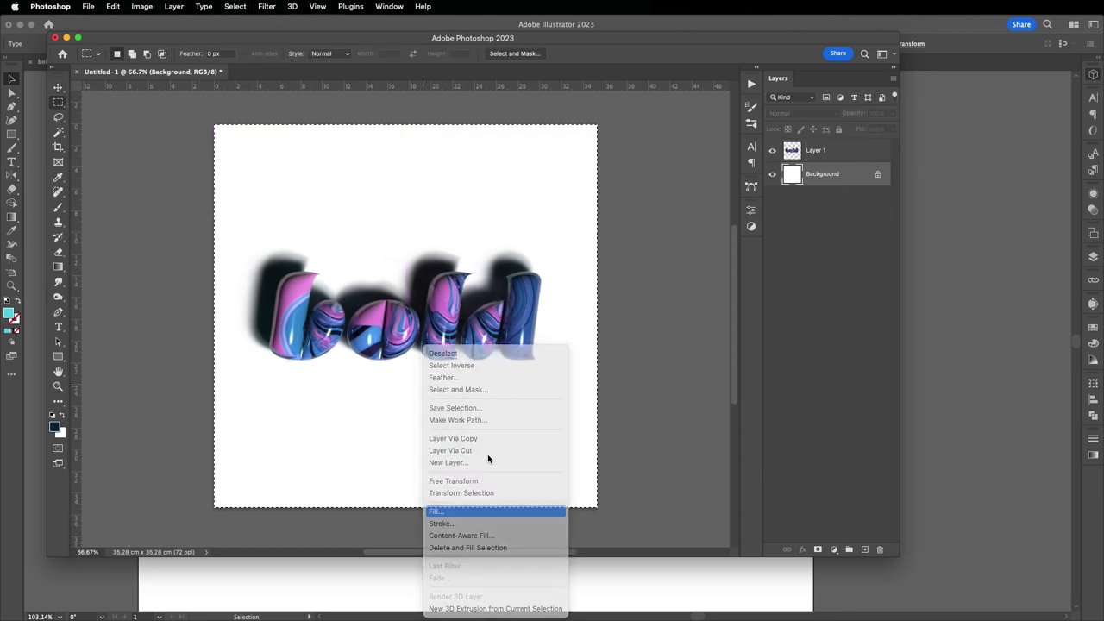
pyautogui.click(469, 510)
pyautogui.click(906, 204)
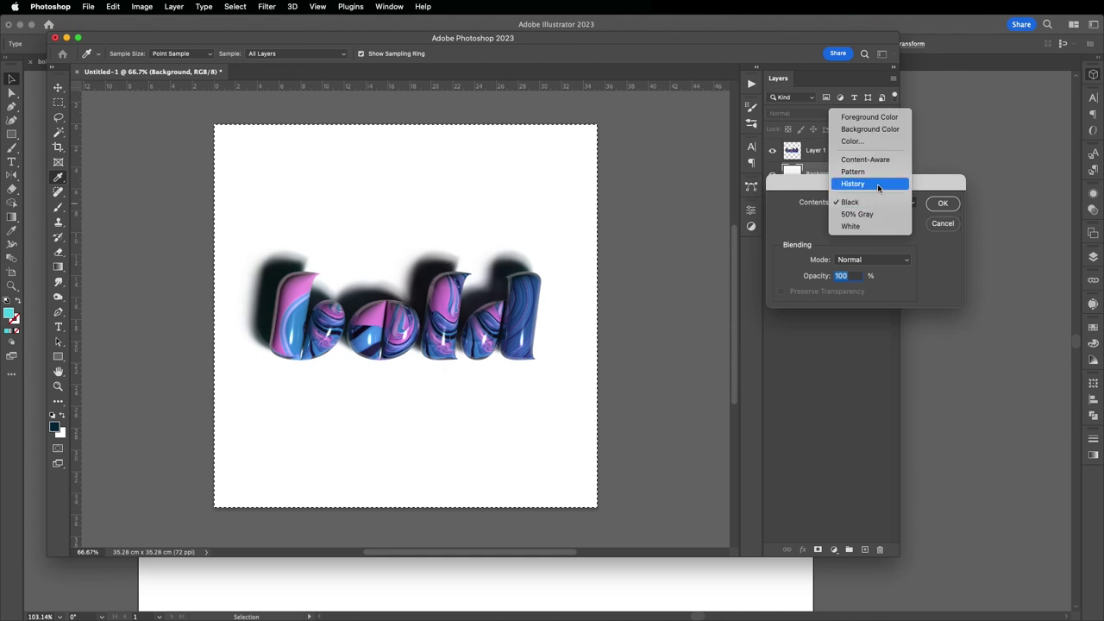
pyautogui.click(893, 202)
pyautogui.moveTo(830, 198); pyautogui.dragTo(808, 206)
pyautogui.click(811, 181)
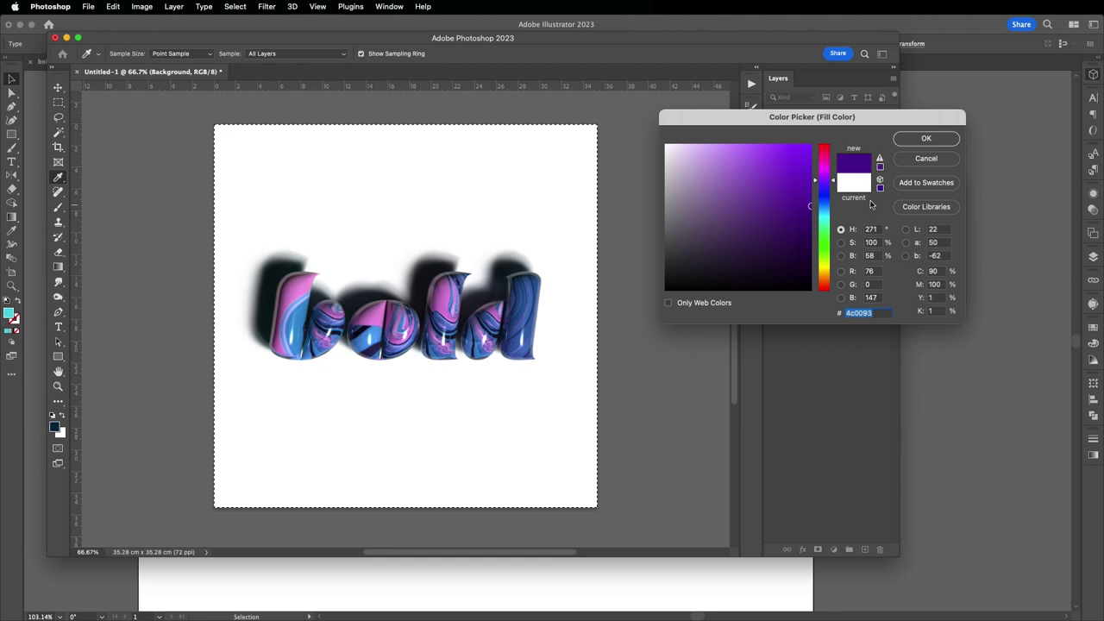
pyautogui.click(922, 138)
pyautogui.click(938, 205)
pyautogui.press('super+d')
pyautogui.hotkey('alt', ']')
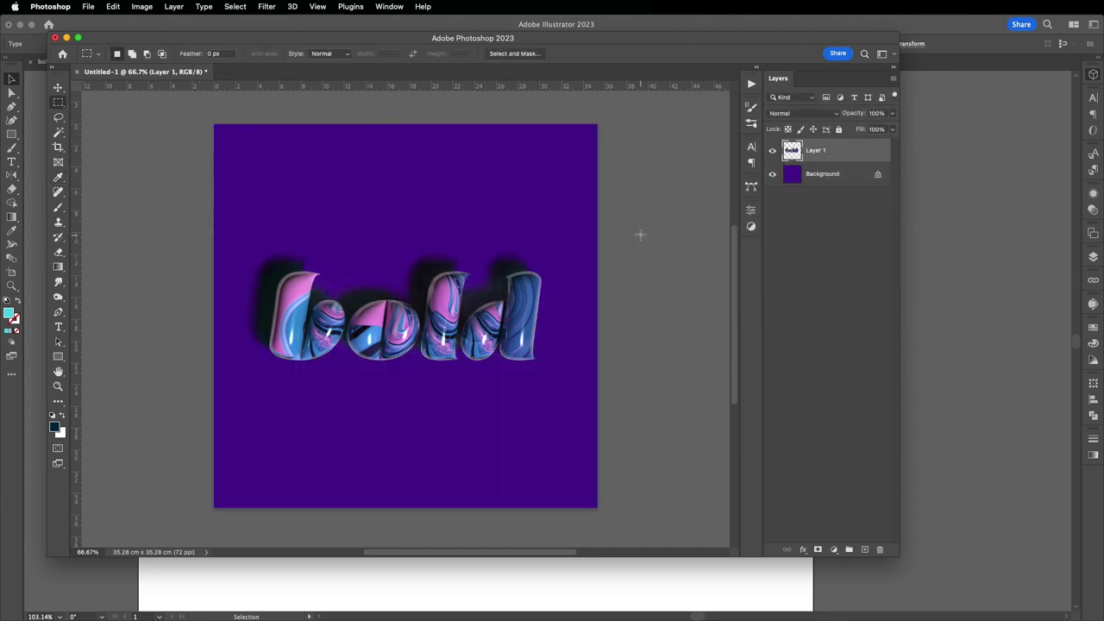
# Add a Color Lookup adjustment layer and try the 2Strip, 3Strip and FallColors looks
pyautogui.click(751, 209)
pyautogui.click(750, 222)
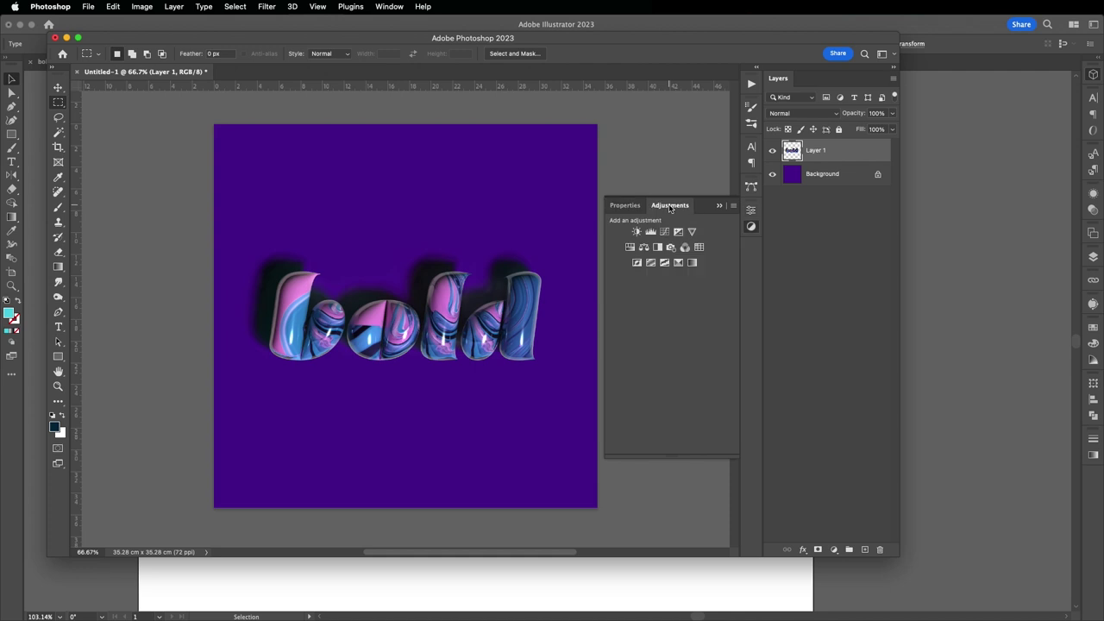
pyautogui.click(700, 247)
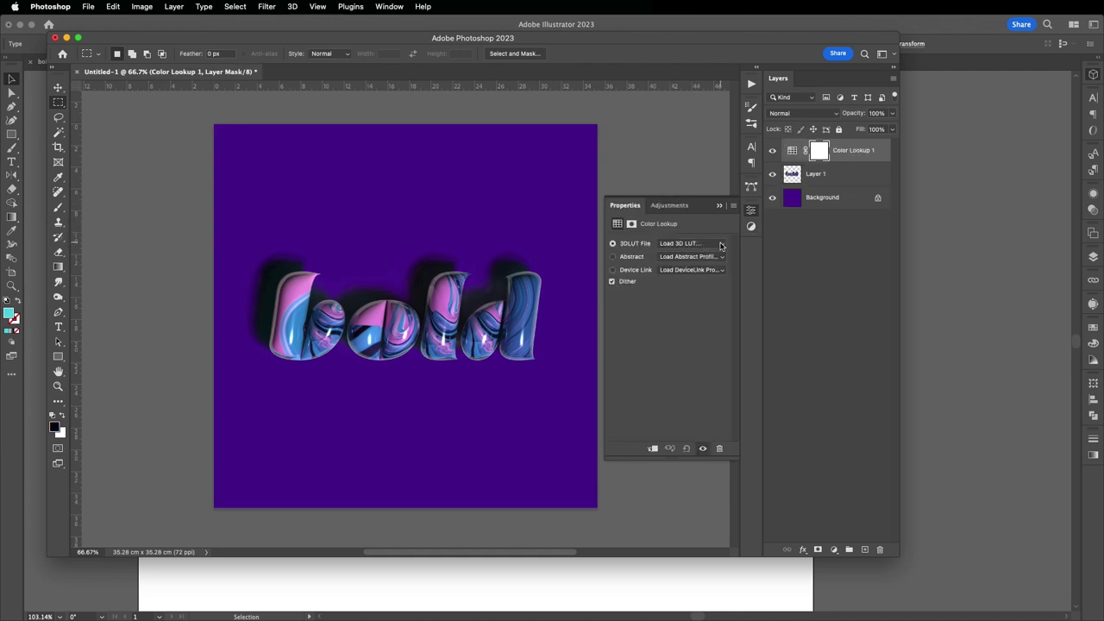
pyautogui.click(721, 245)
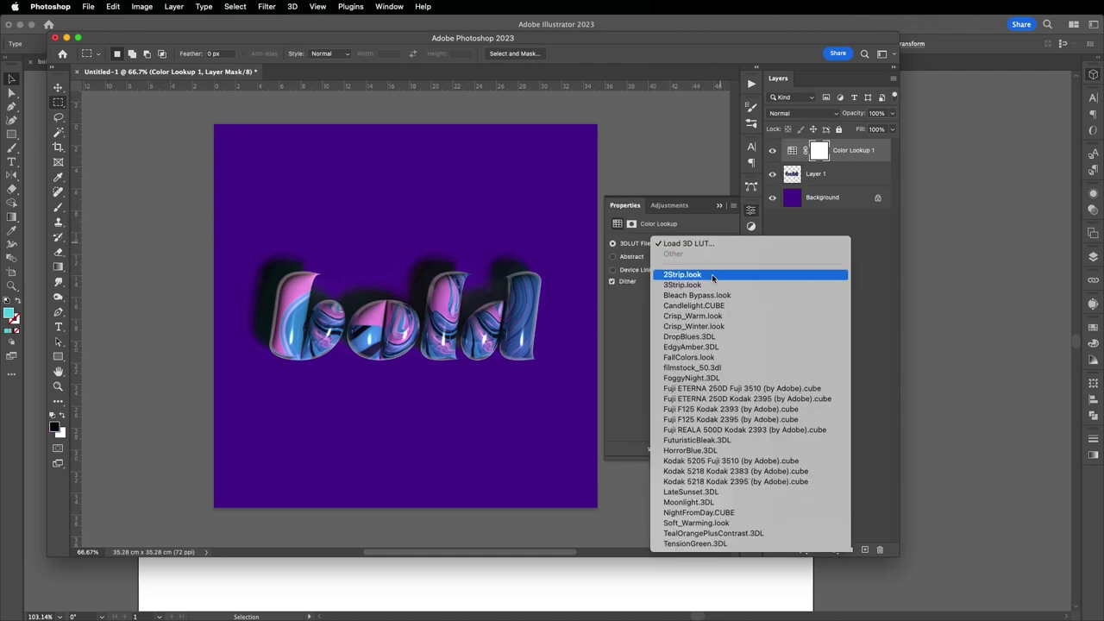
pyautogui.click(712, 275)
pyautogui.click(716, 245)
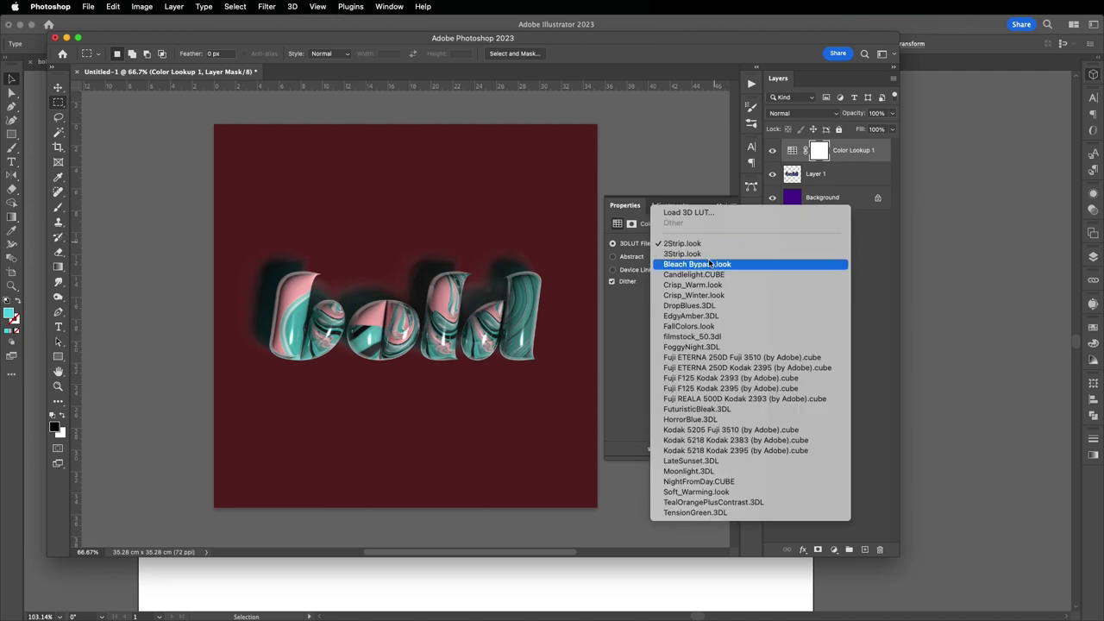
pyautogui.click(715, 253)
pyautogui.click(716, 250)
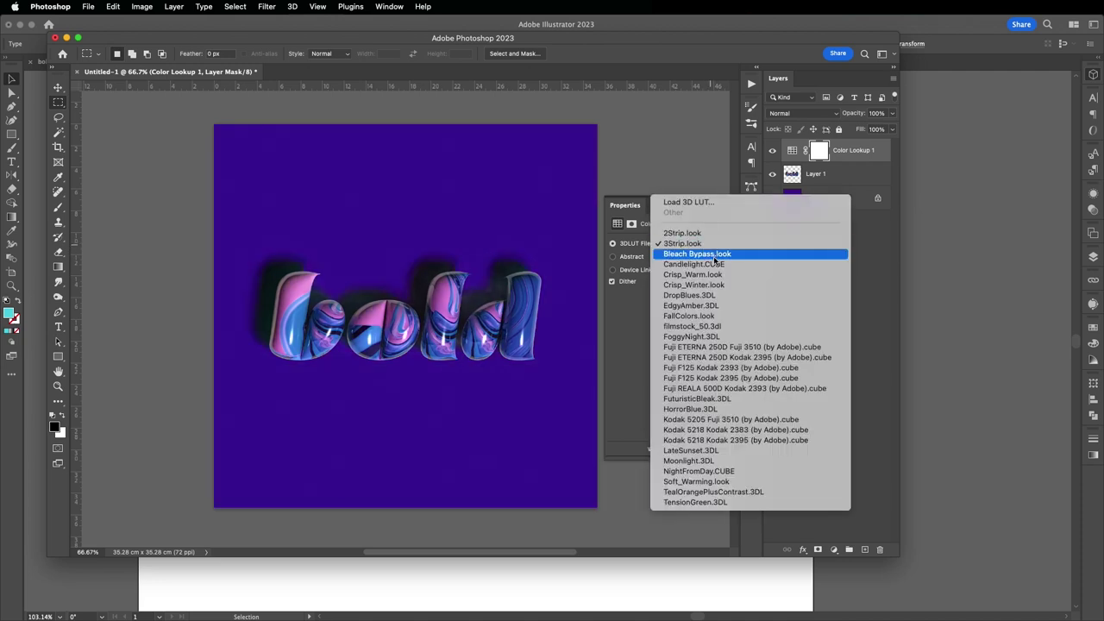
pyautogui.click(729, 316)
# Try Fuji ETERNA 250D, LateSunset and Moonlight LUTs, settling on TealOrangePlusContrast.3DL
pyautogui.click(707, 248)
pyautogui.click(707, 271)
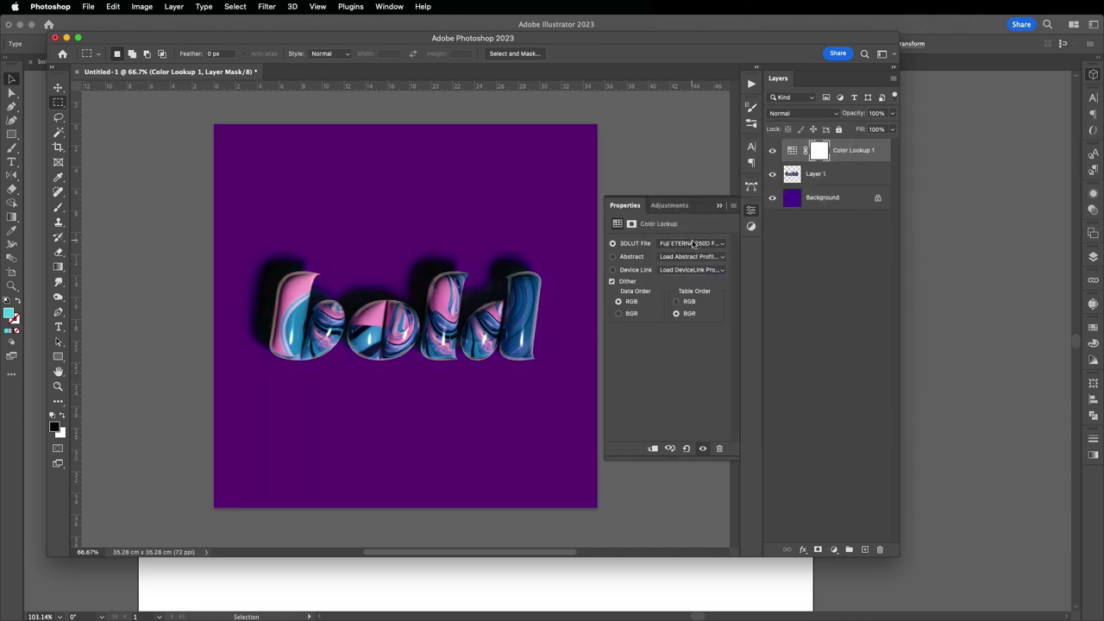
pyautogui.click(693, 244)
pyautogui.click(695, 348)
pyautogui.click(695, 248)
pyautogui.click(697, 254)
pyautogui.click(695, 243)
pyautogui.click(697, 276)
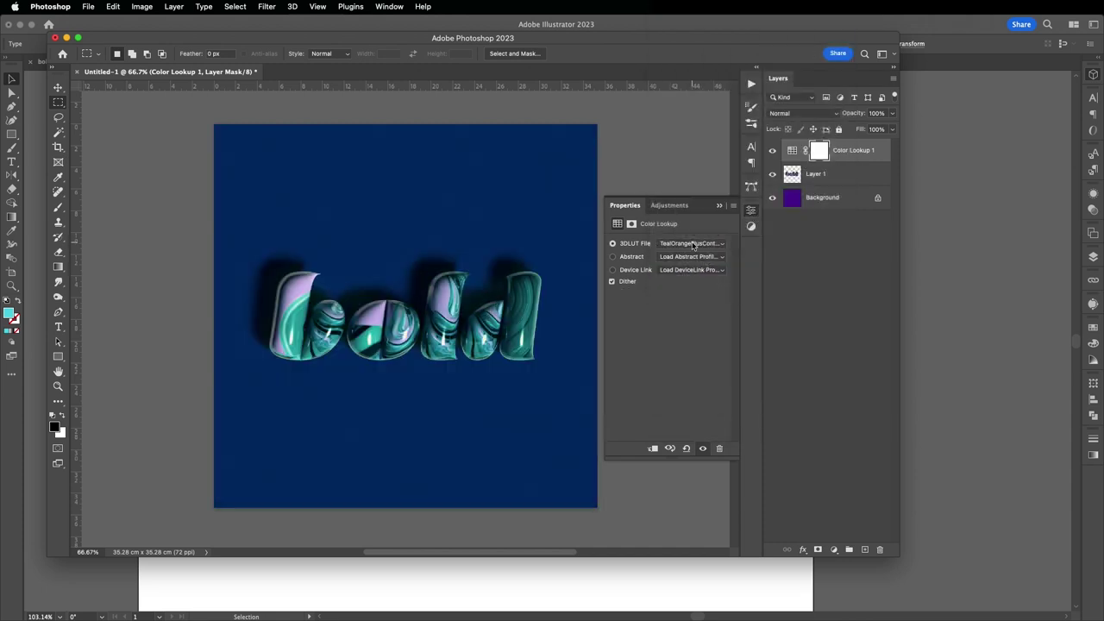